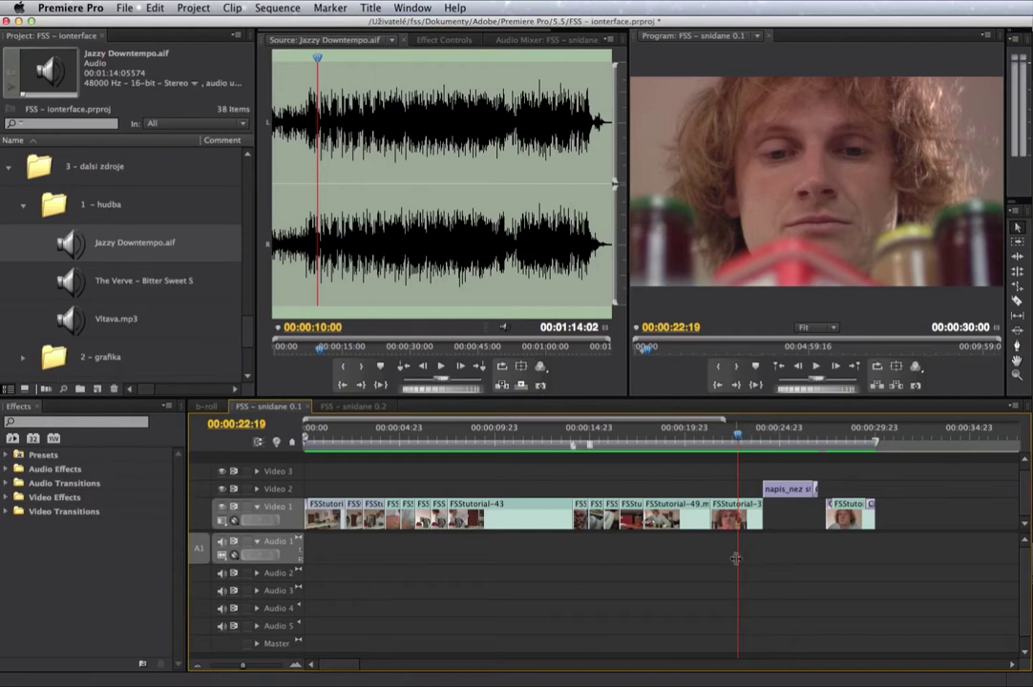
Open The Verve – Bitter Sweet Symphony in the Source monitor and restore the maximized Program monitor to its normal size
double_click(80, 287)
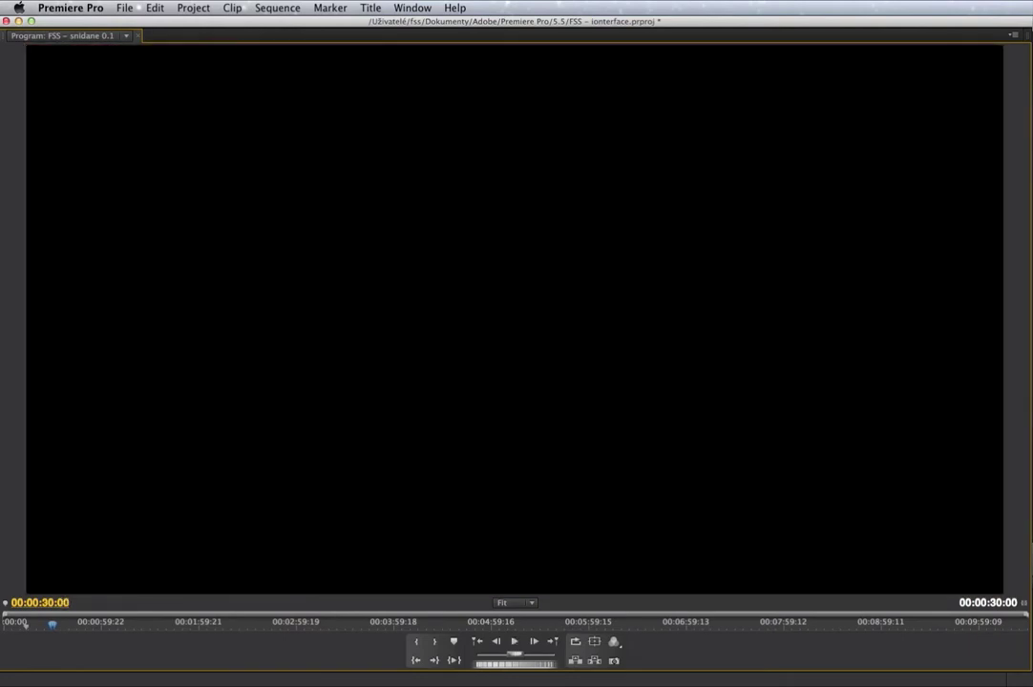
key("grave")
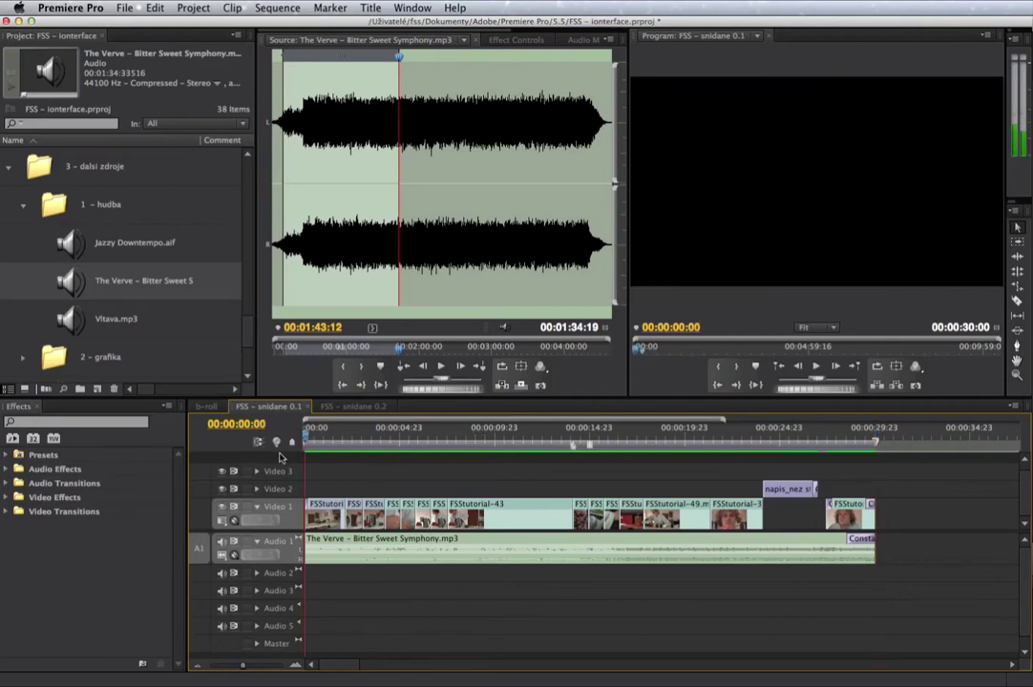
Play the FSS – snidane 0.1 sequence with the Bitter Sweet Symphony music from the start, the middle and near 00:00:27:19
key("Home")
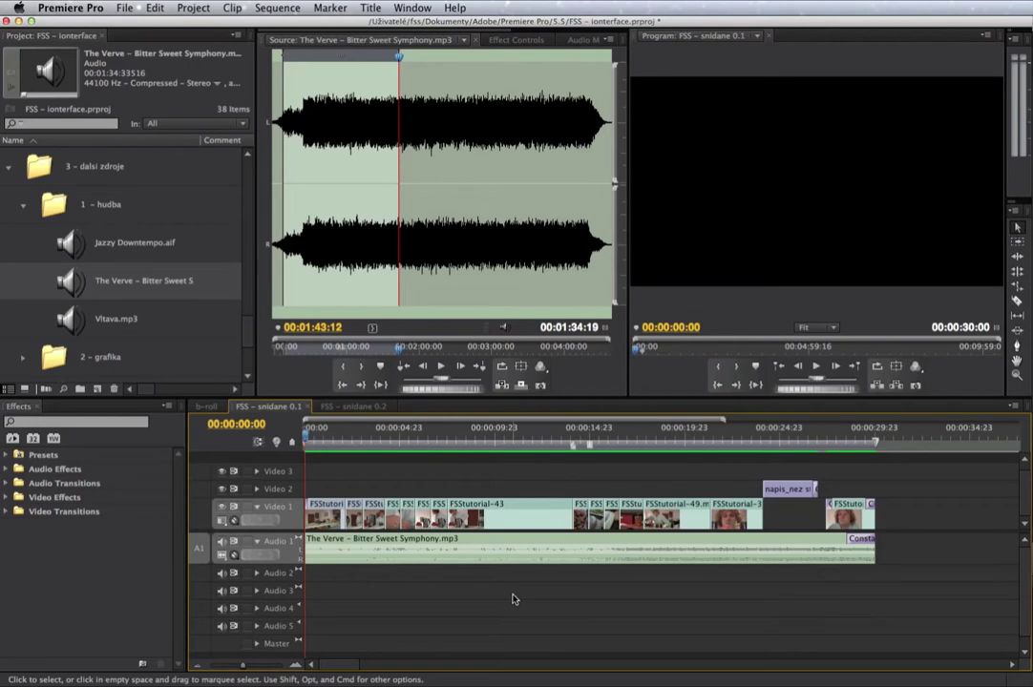
key("space")
key("space")
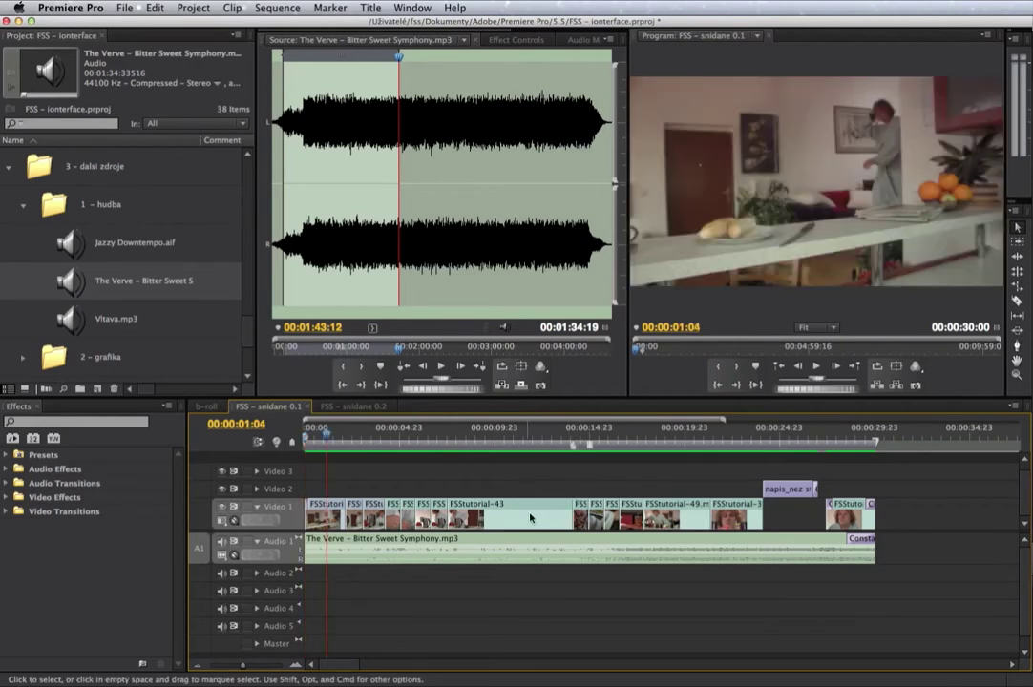
left_click(565, 436)
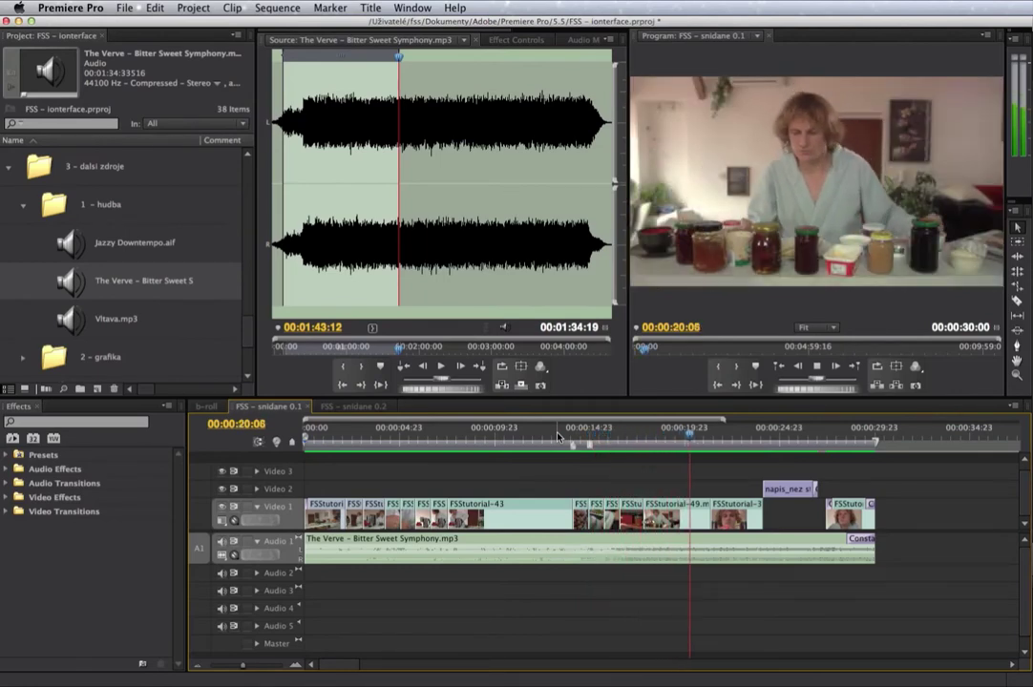
key("space")
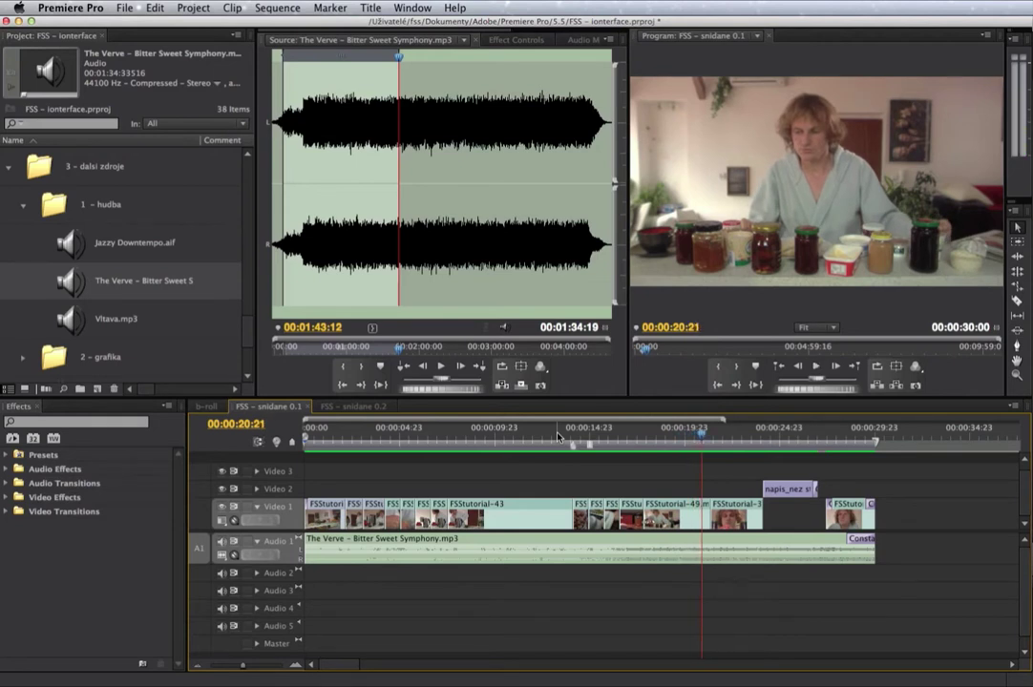
left_click(833, 438)
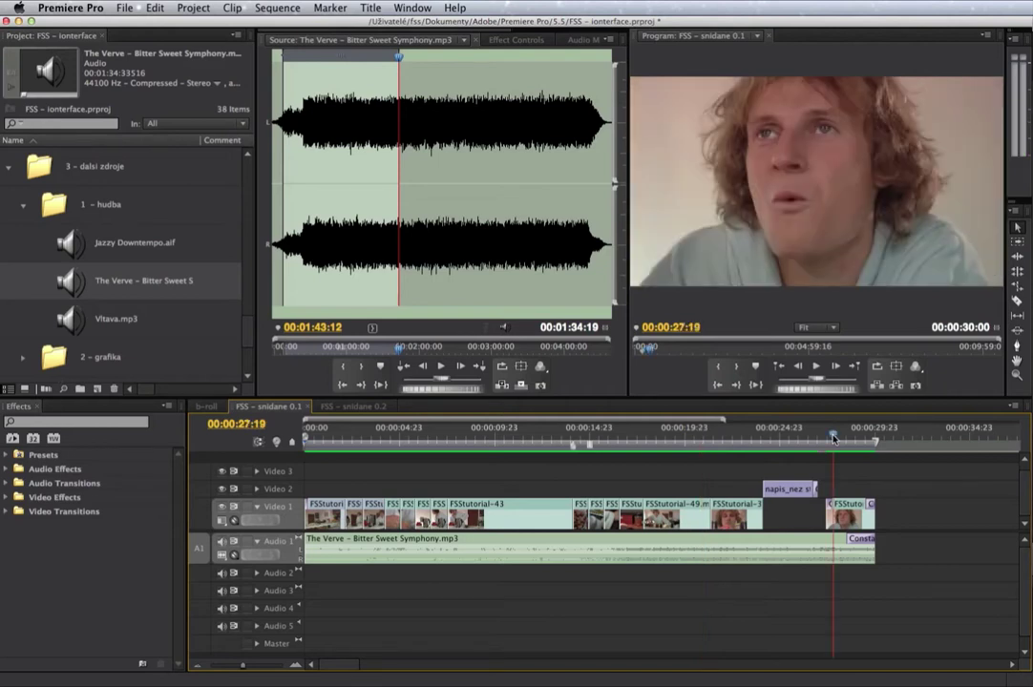
key("space")
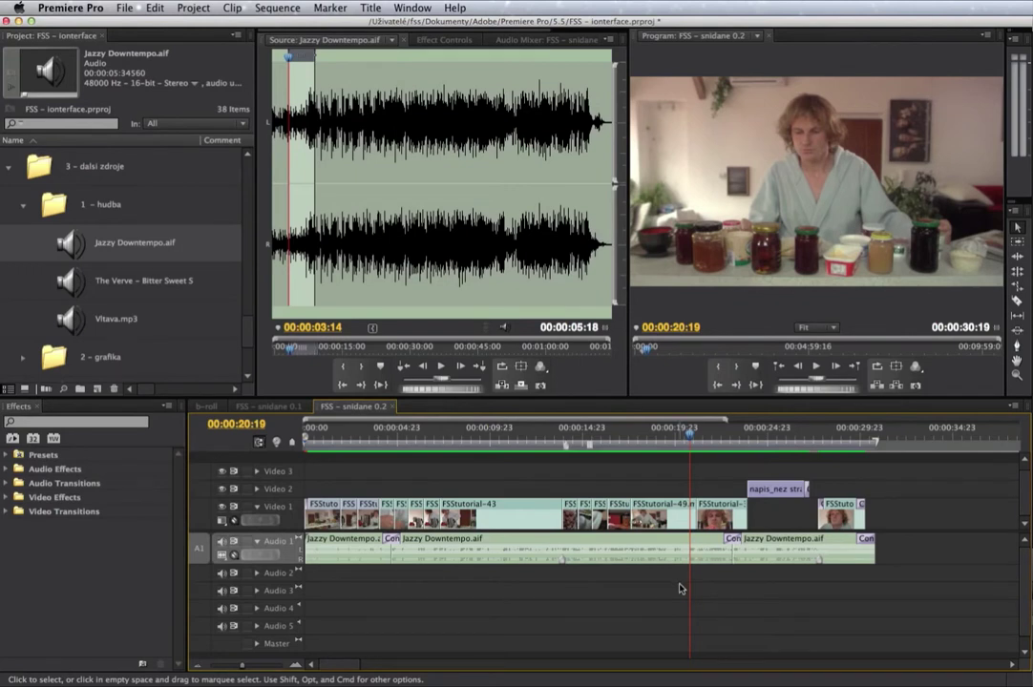
Play the FSS – snidane 0.2 sequence with its Jazzy Downtempo music from the beginning
key("Home")
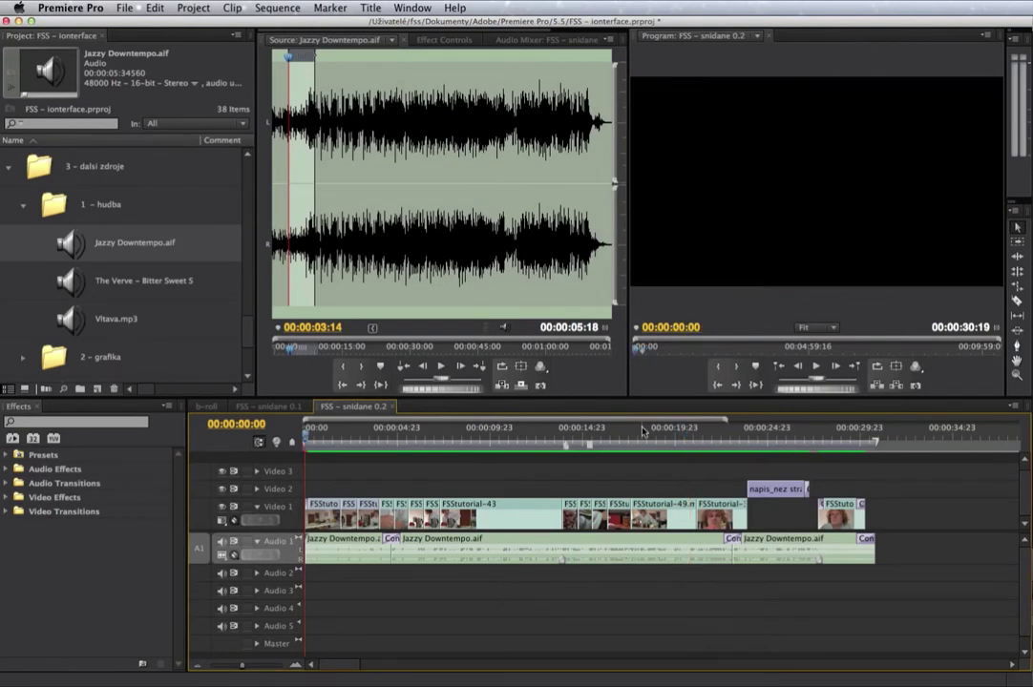
key("space")
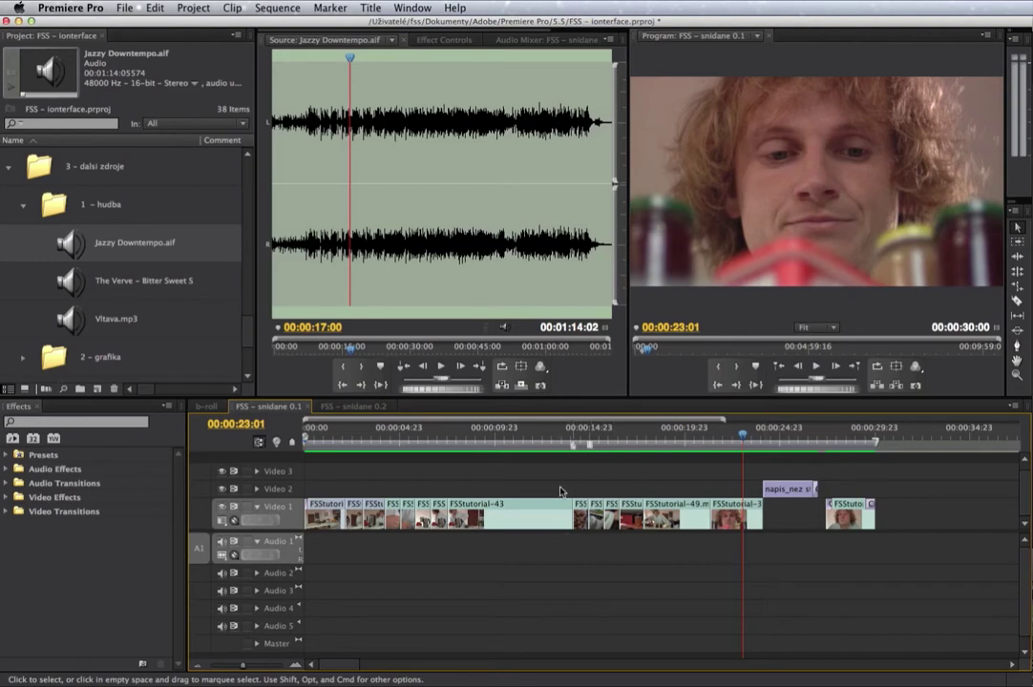
Review the FSS – snidane 0.1 sequence from 00:00:12:22 through the fridge shots, and return the timeline playhead to 00:00:13:06
left_click_drag(565, 439, 551, 439)
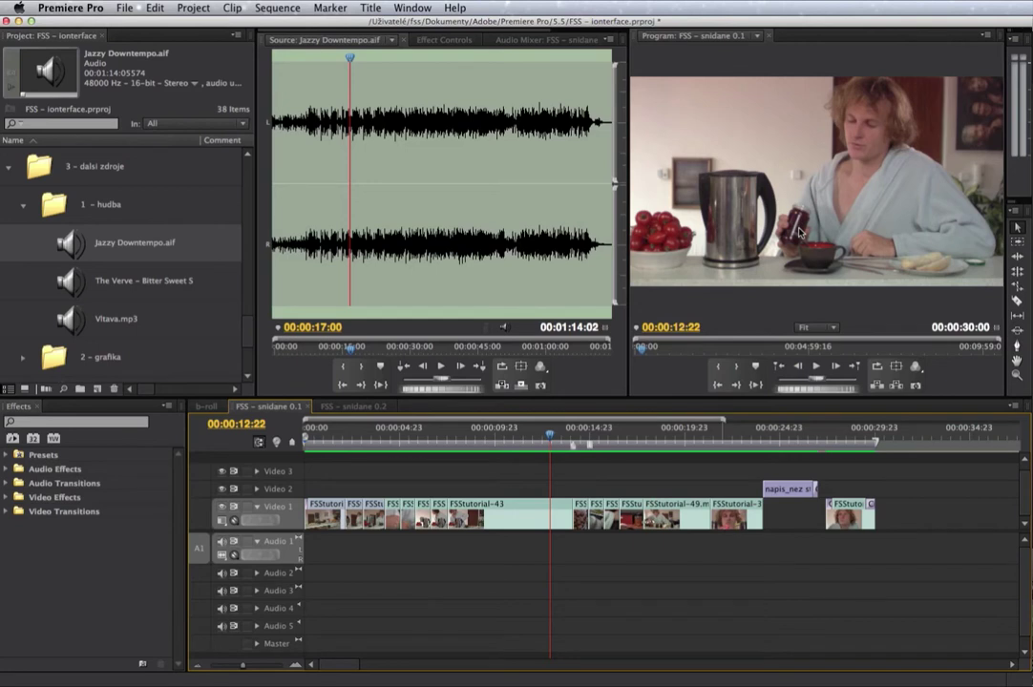
key("space")
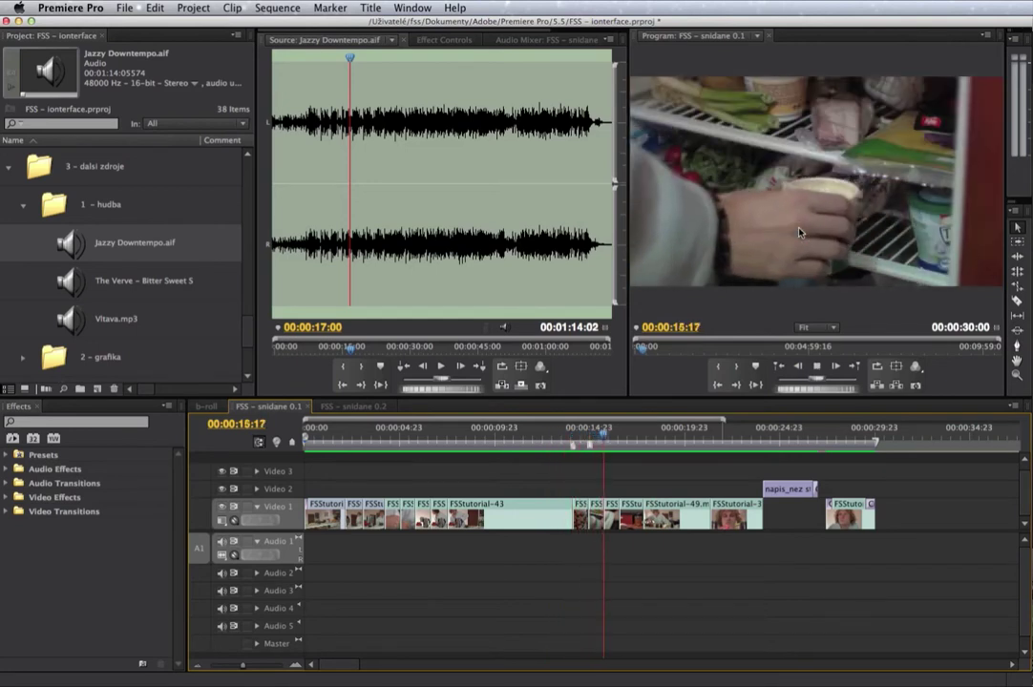
key("space")
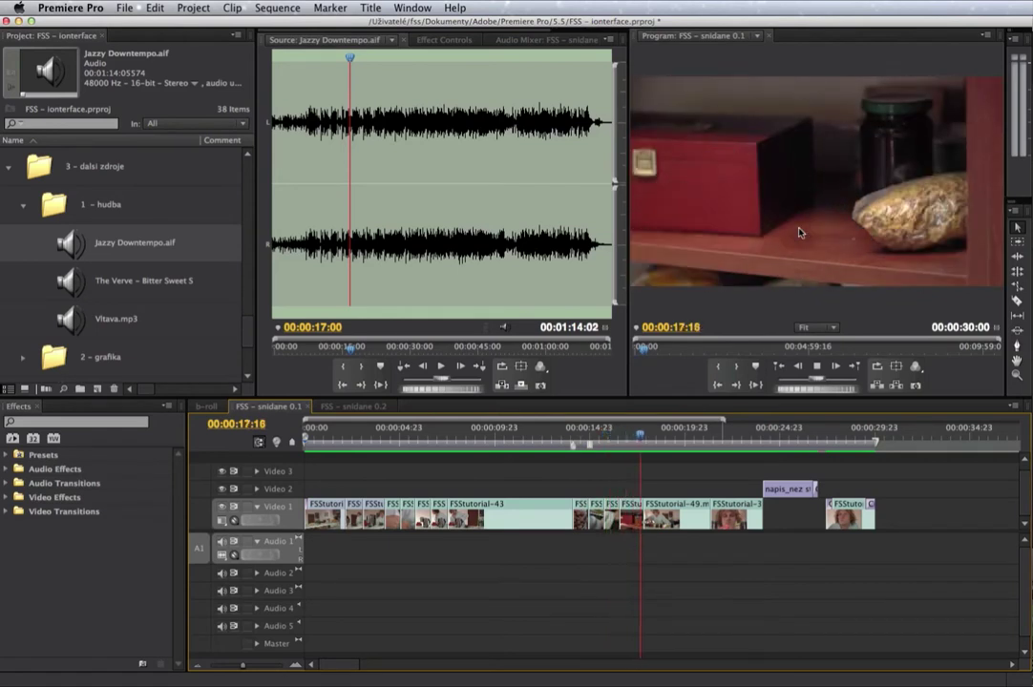
left_click(557, 437)
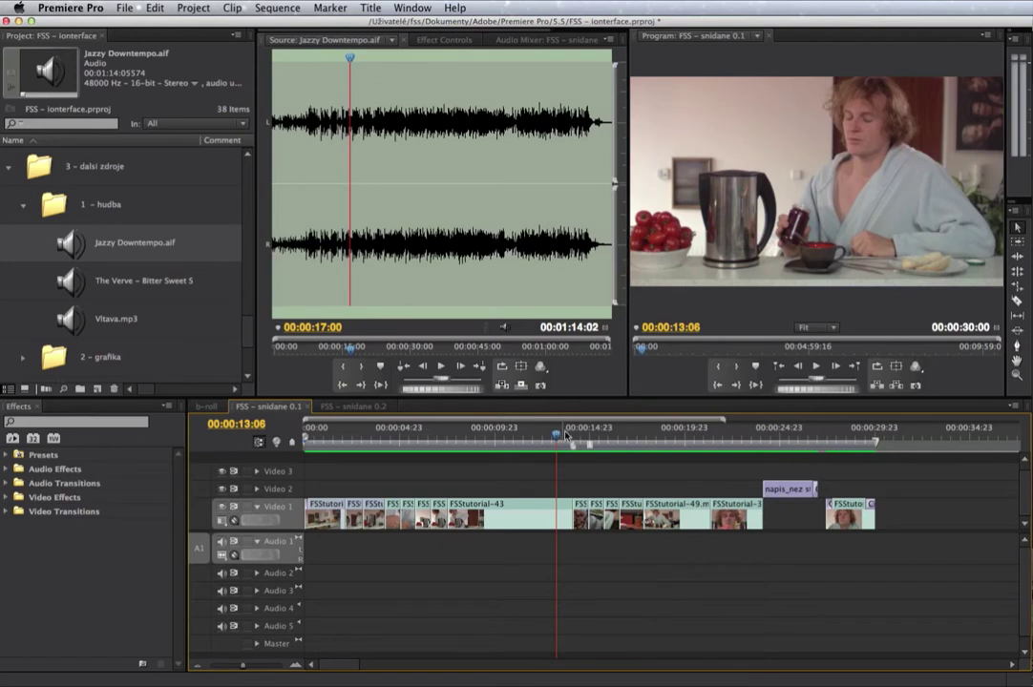
Listen to Jazzy Downtempo.aif in the Source monitor and set an unnumbered clip marker at 00:00:23:03
left_click(351, 265)
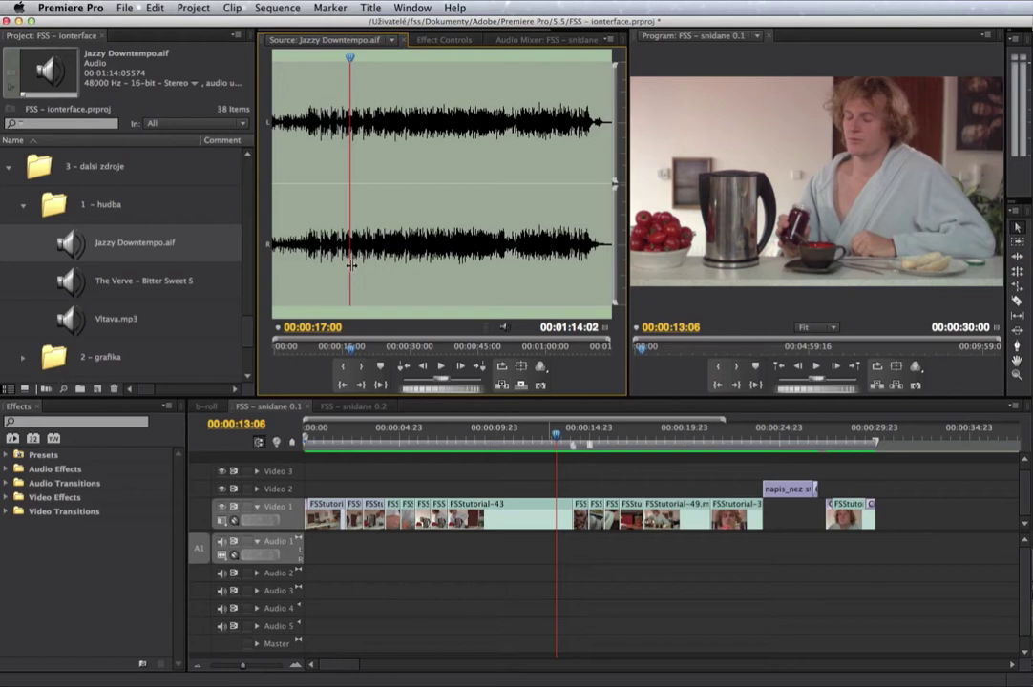
key("space")
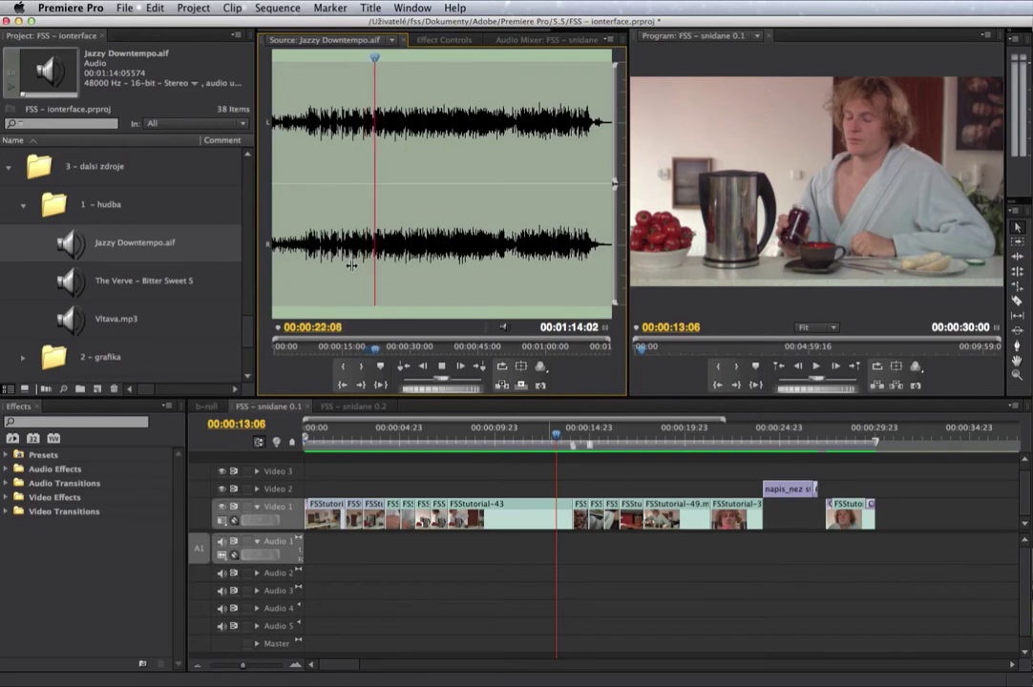
key("space")
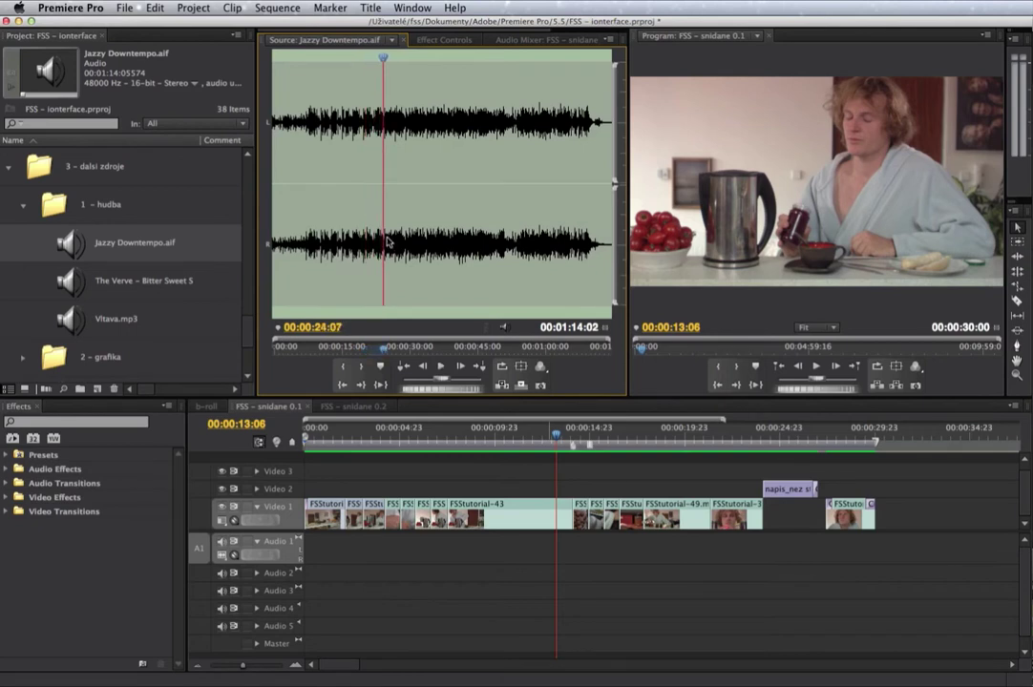
left_click(367, 218)
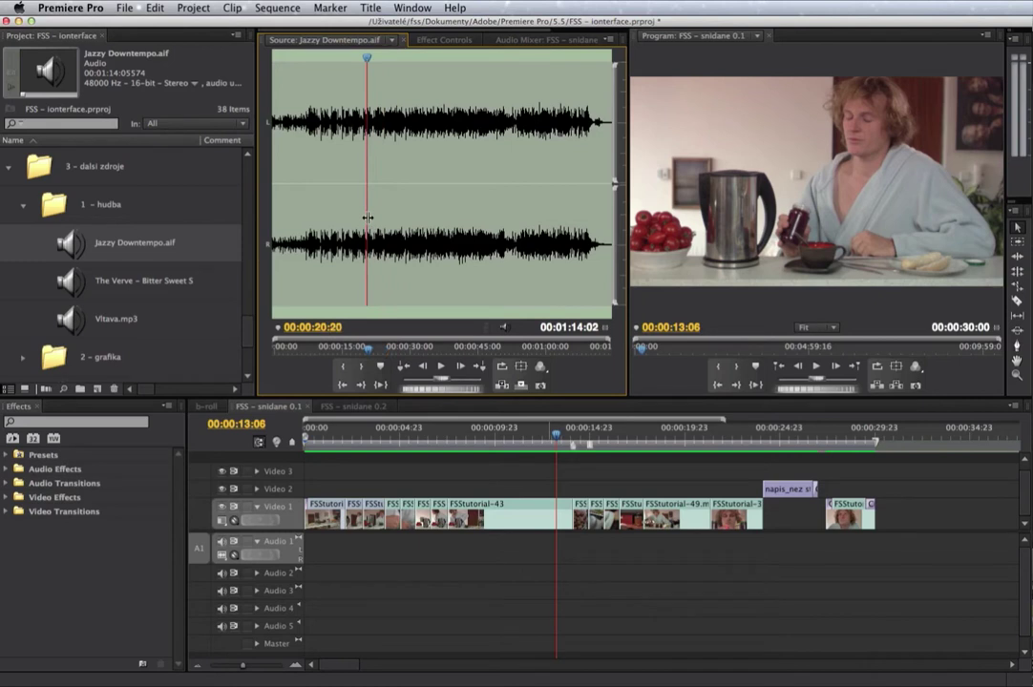
key("space")
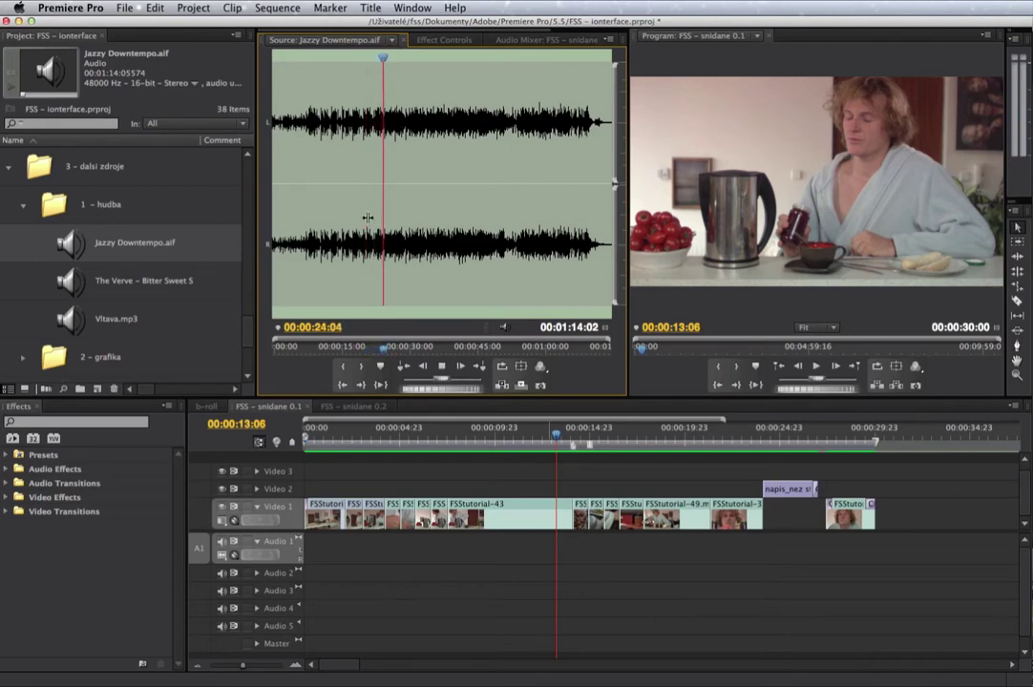
left_click(367, 218)
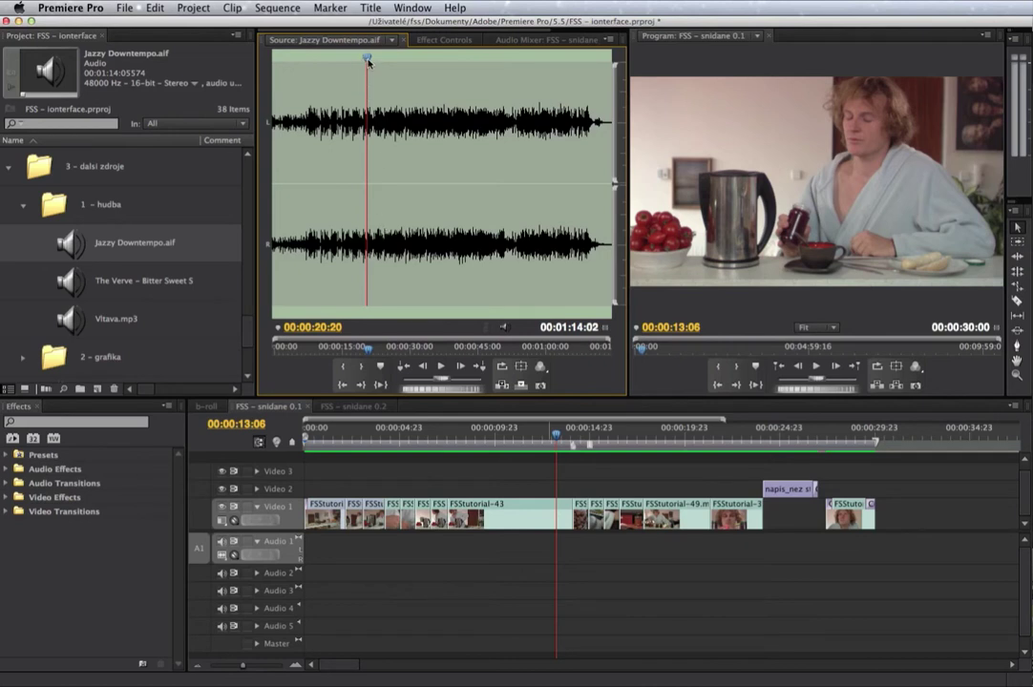
key("space")
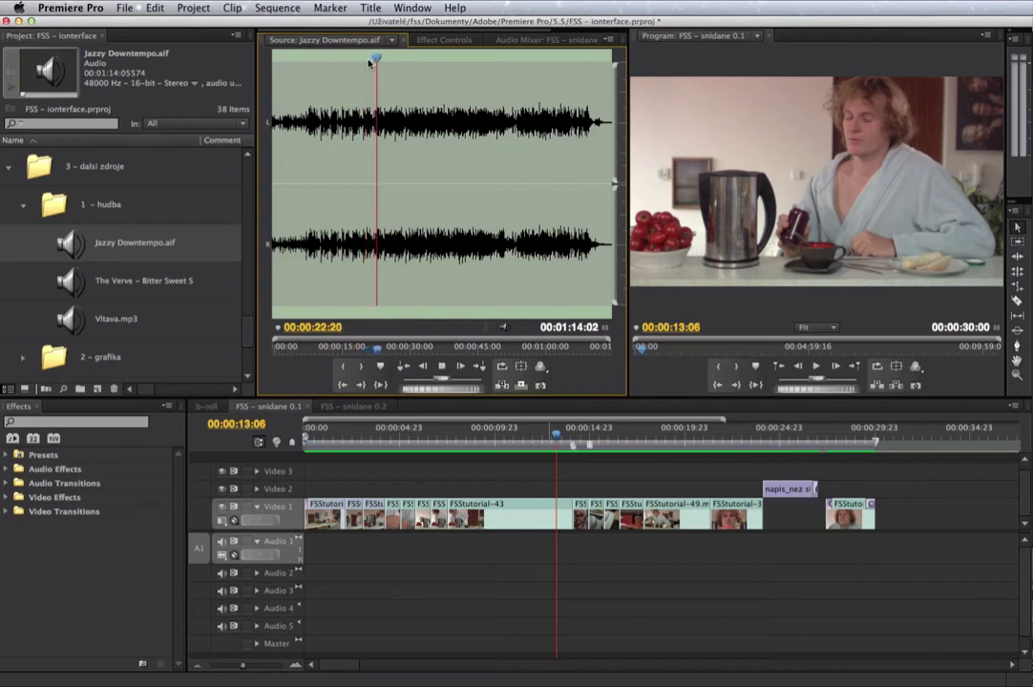
key("space")
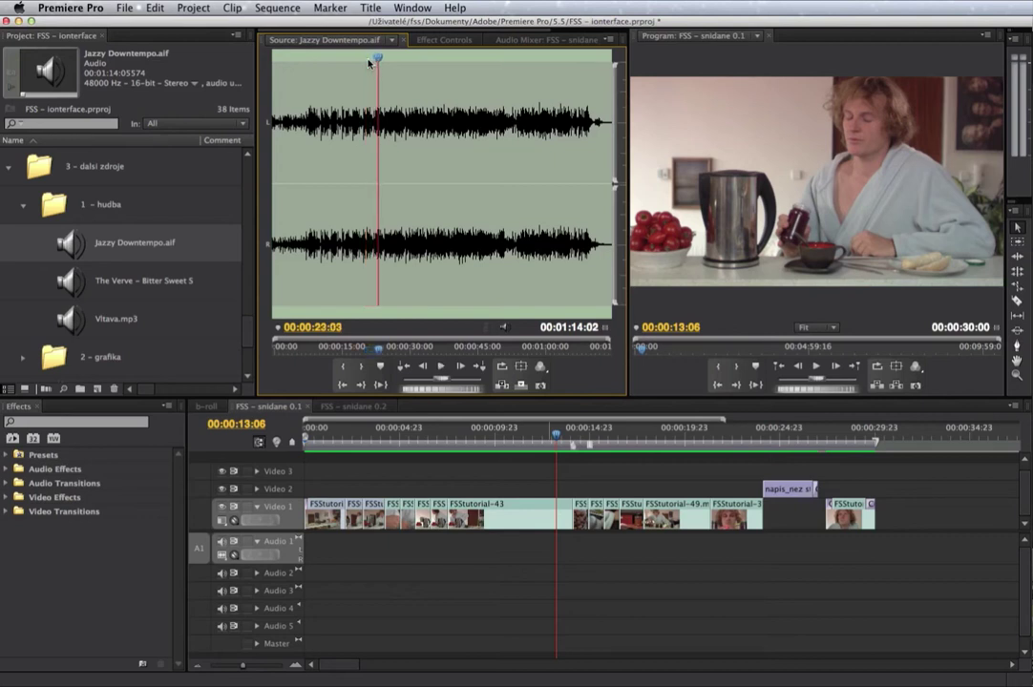
left_click(340, 10)
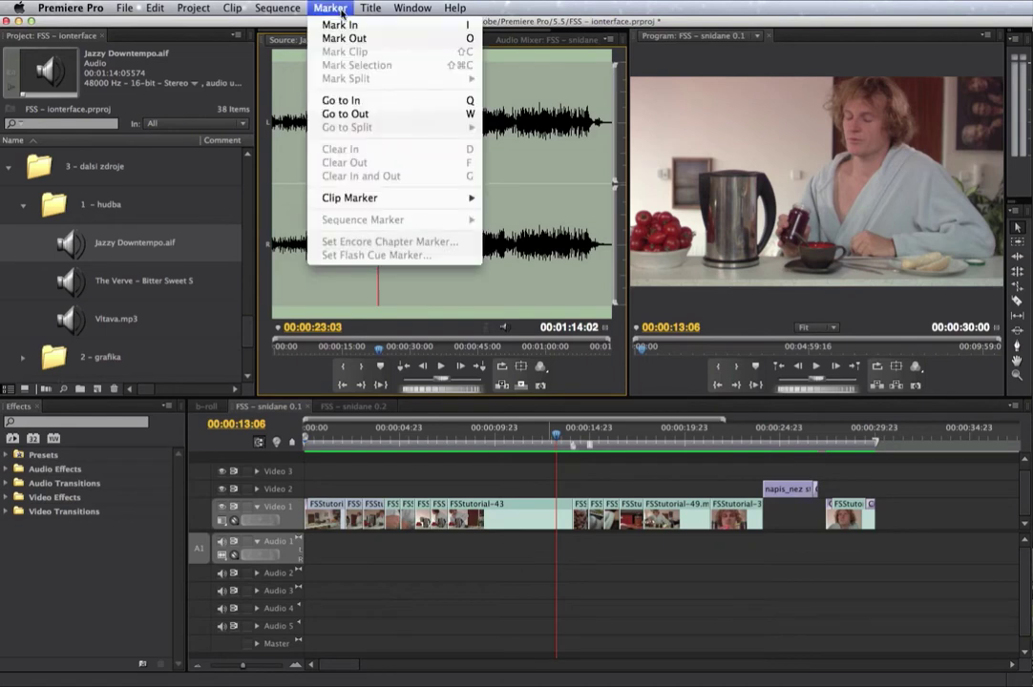
mouse_move(420, 198)
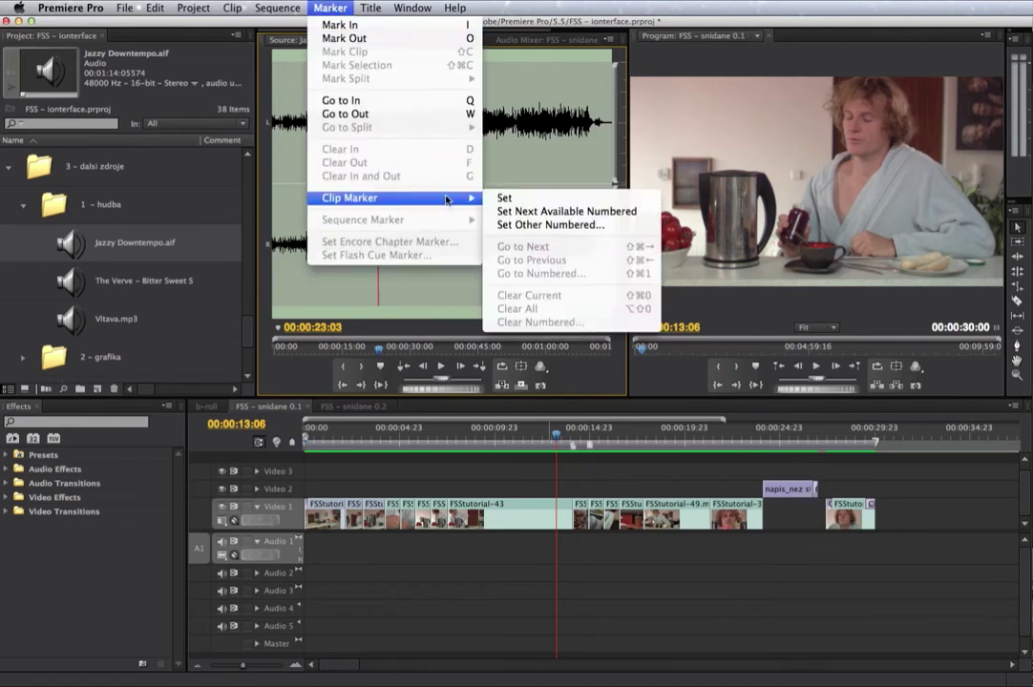
left_click(546, 201)
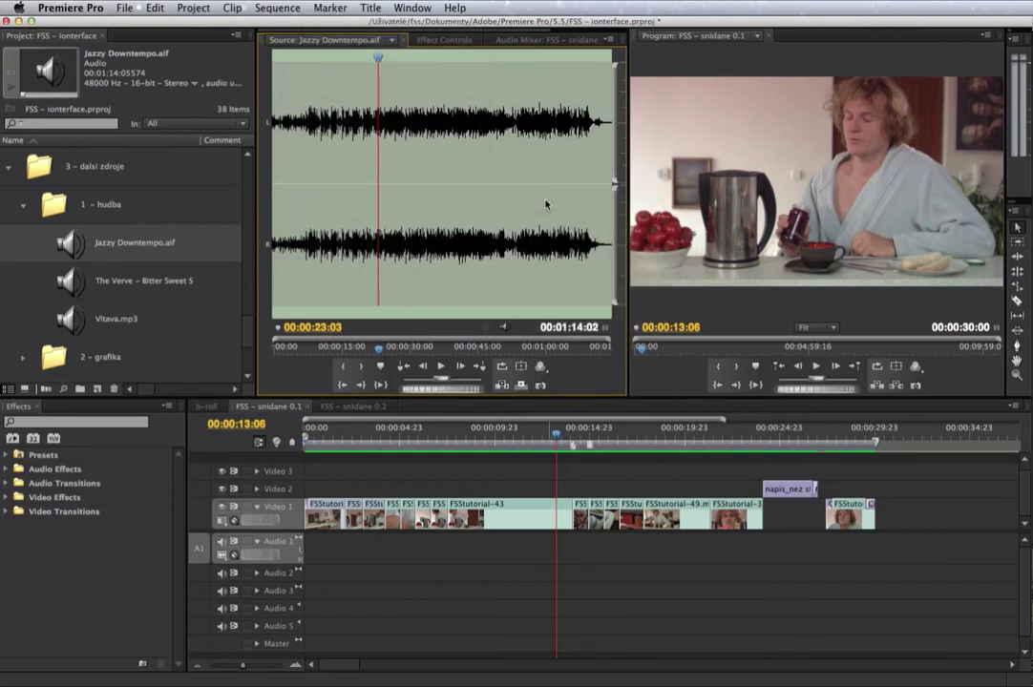
Move the Source monitor playhead off the clip marker, back to 00:00:20:11, to check the marker
left_click(84, 7)
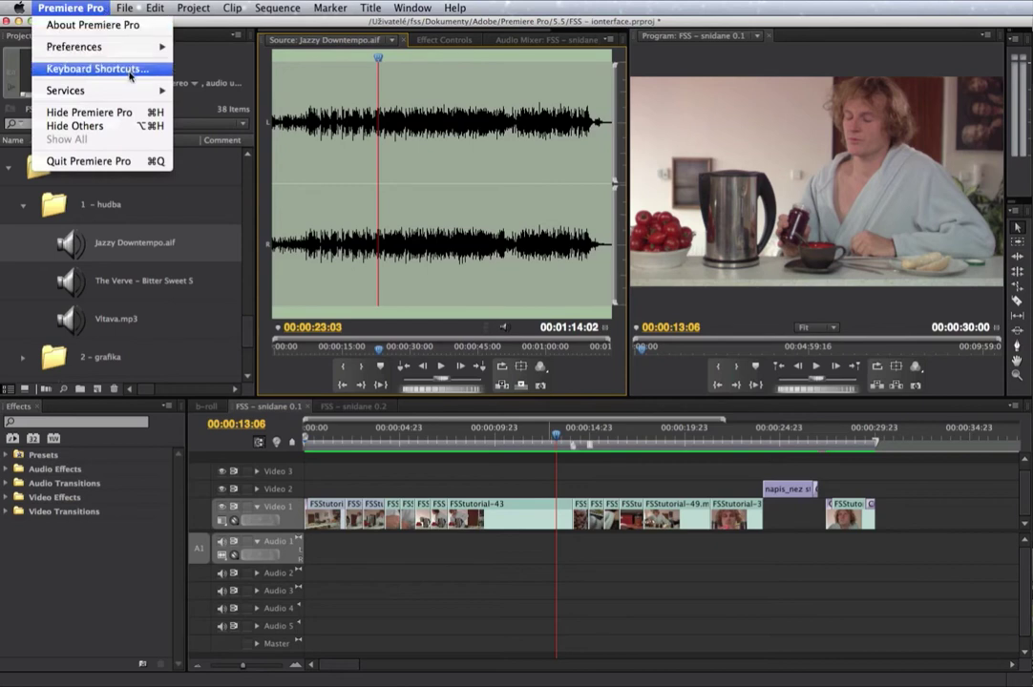
left_click(358, 350)
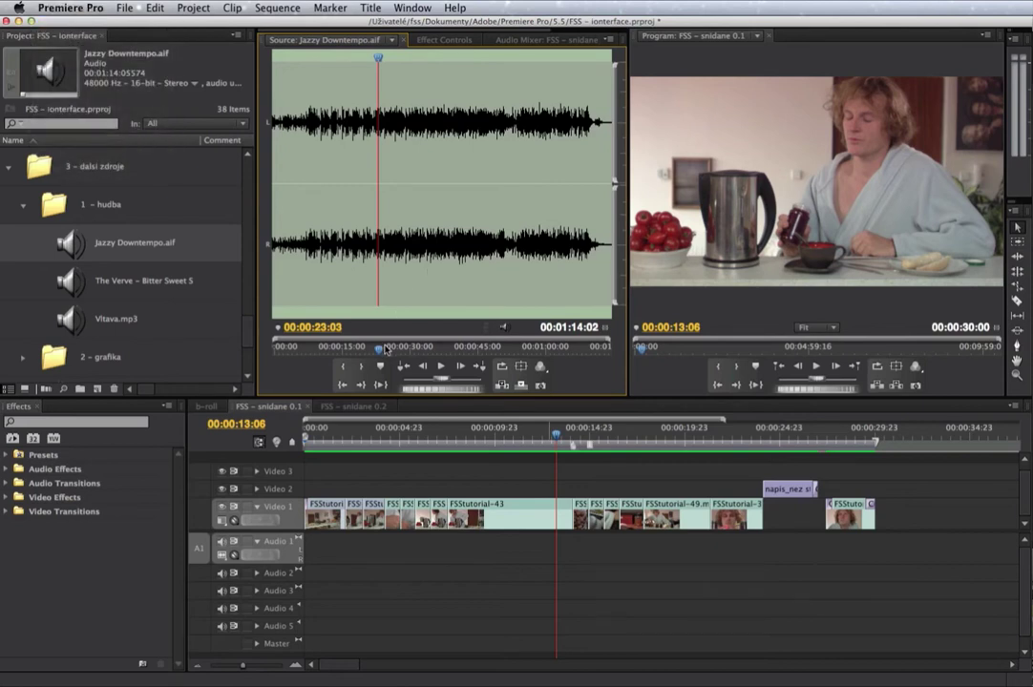
left_click(358, 351)
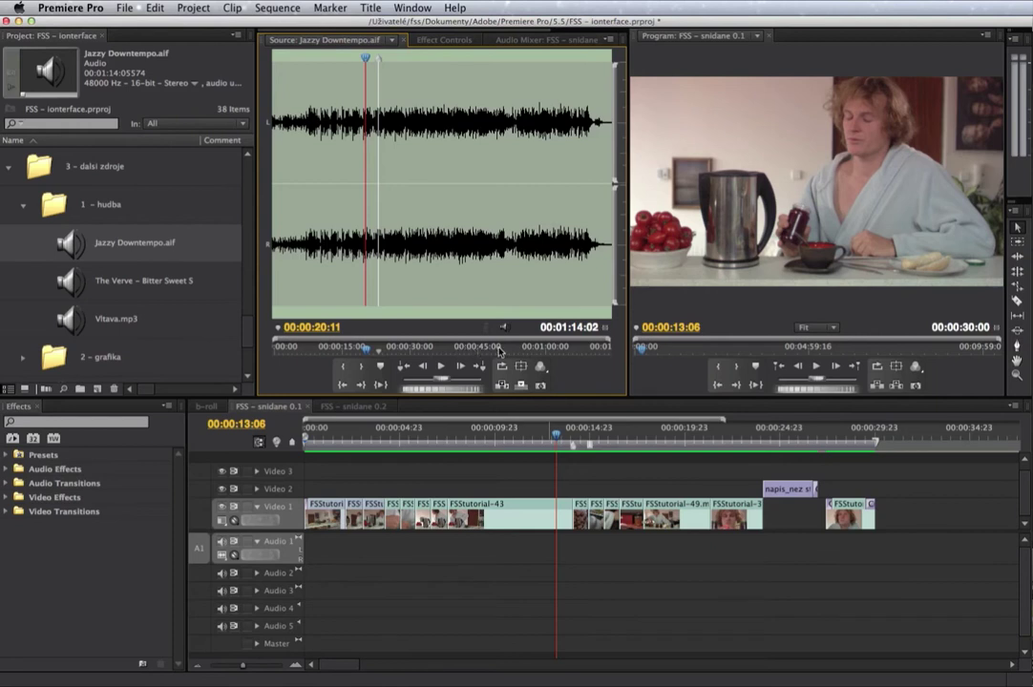
Set a sequence marker at 00:00:13:01 on the timeline and move the timeline playhead to 00:00:15:00
left_click(554, 432)
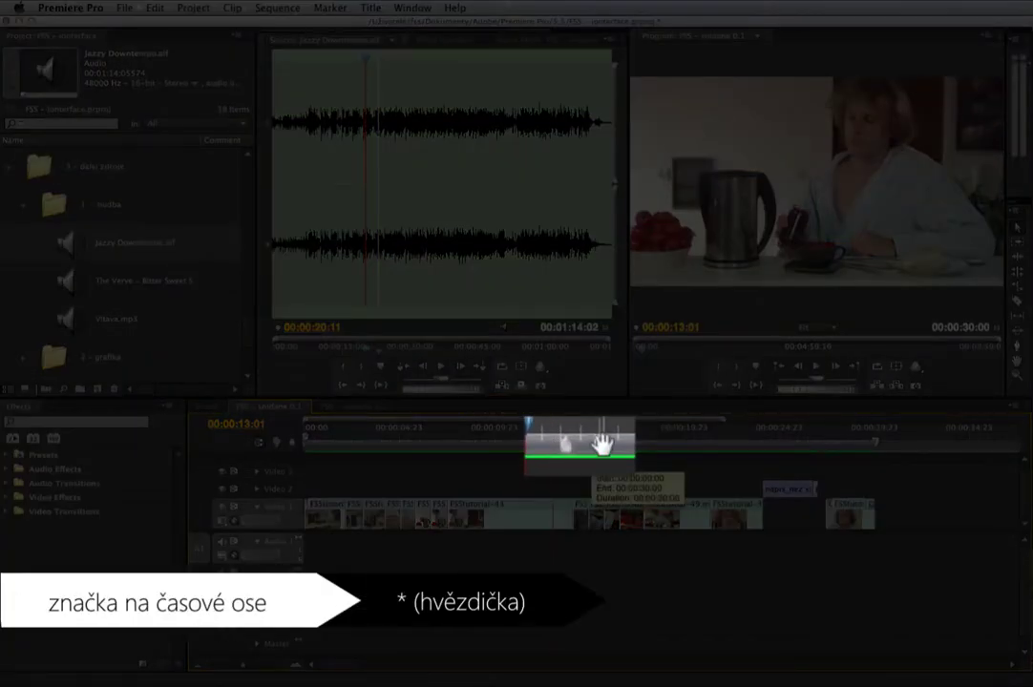
key("asterisk")
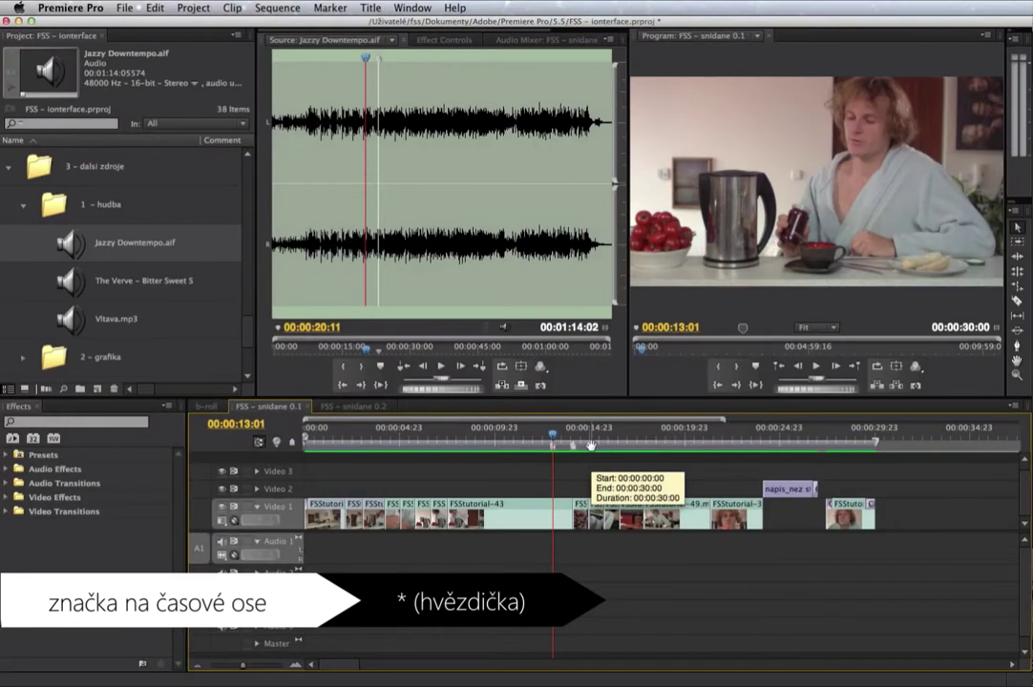
left_click(591, 444)
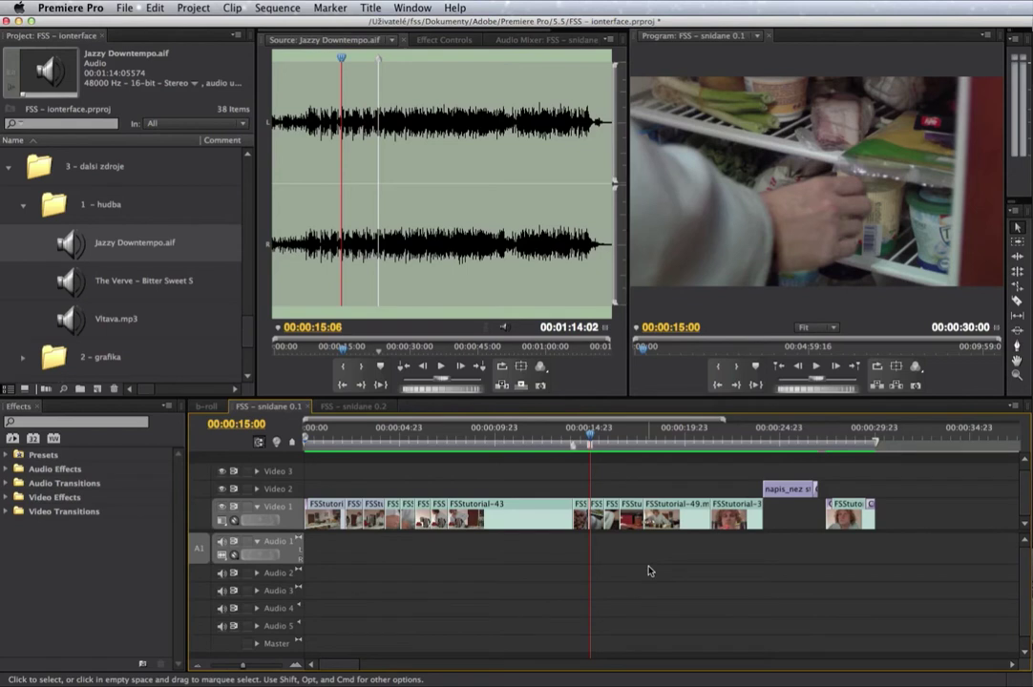
Mark Jazzy Downtempo.aif from 00:00:17:10 to 00:00:28:01 and place that range on Audio 1, starting below the FSStutorial-43 clip
left_click(352, 262)
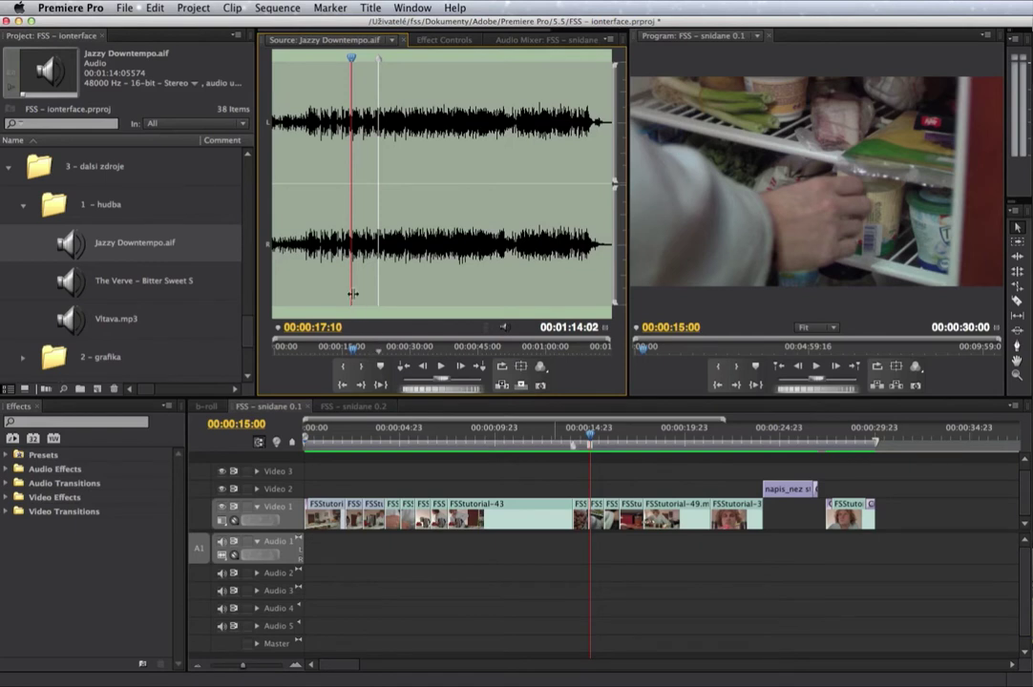
key("i")
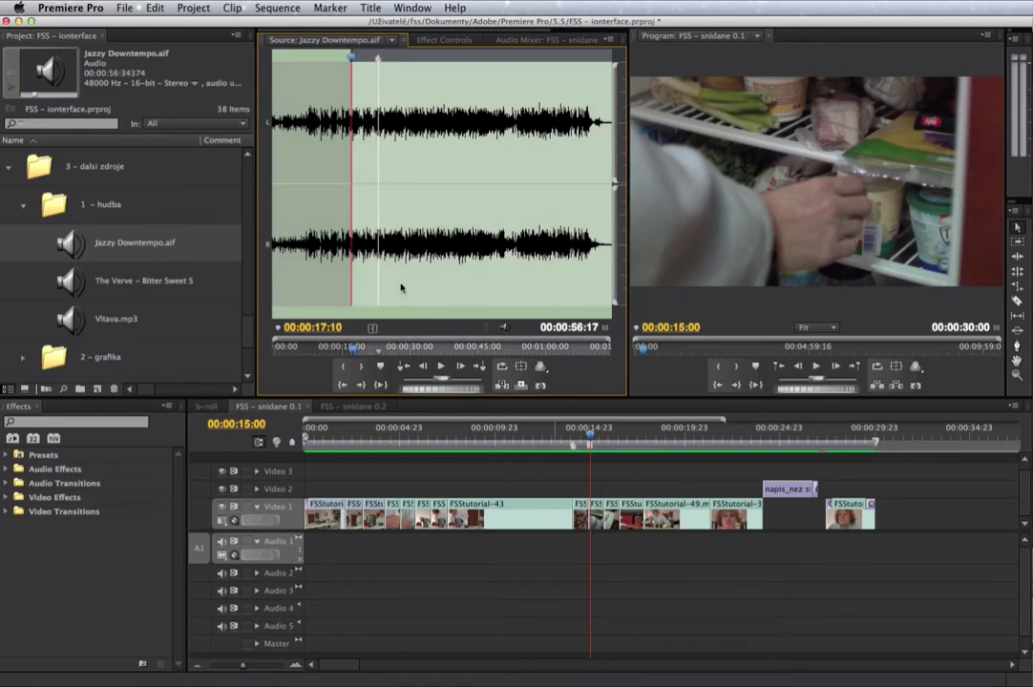
left_click(401, 287)
key("o")
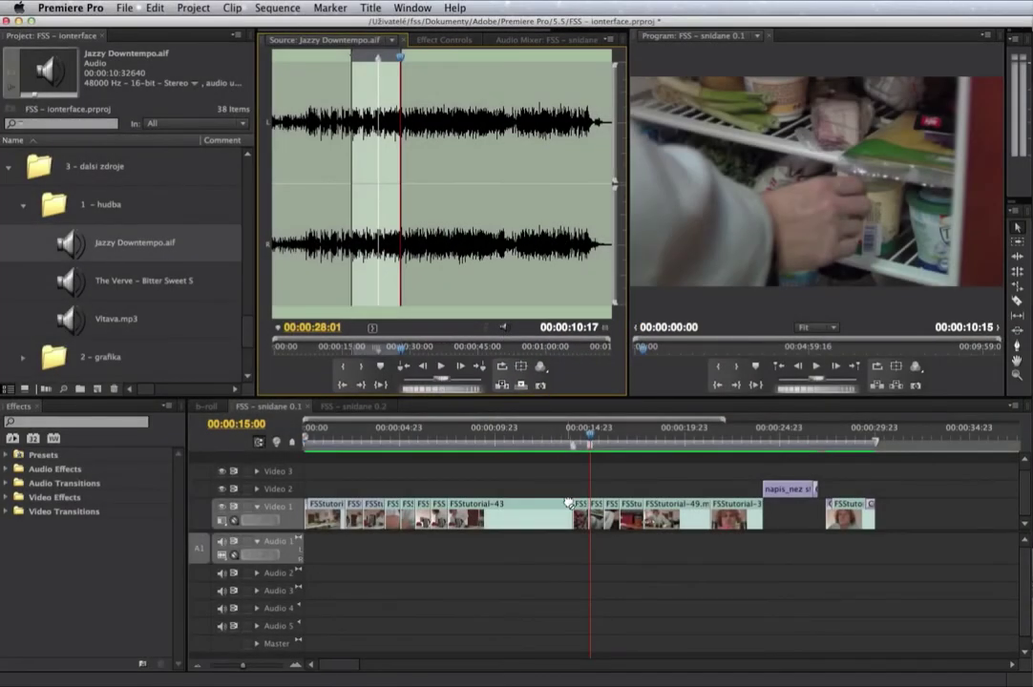
left_click_drag(568, 503, 510, 555)
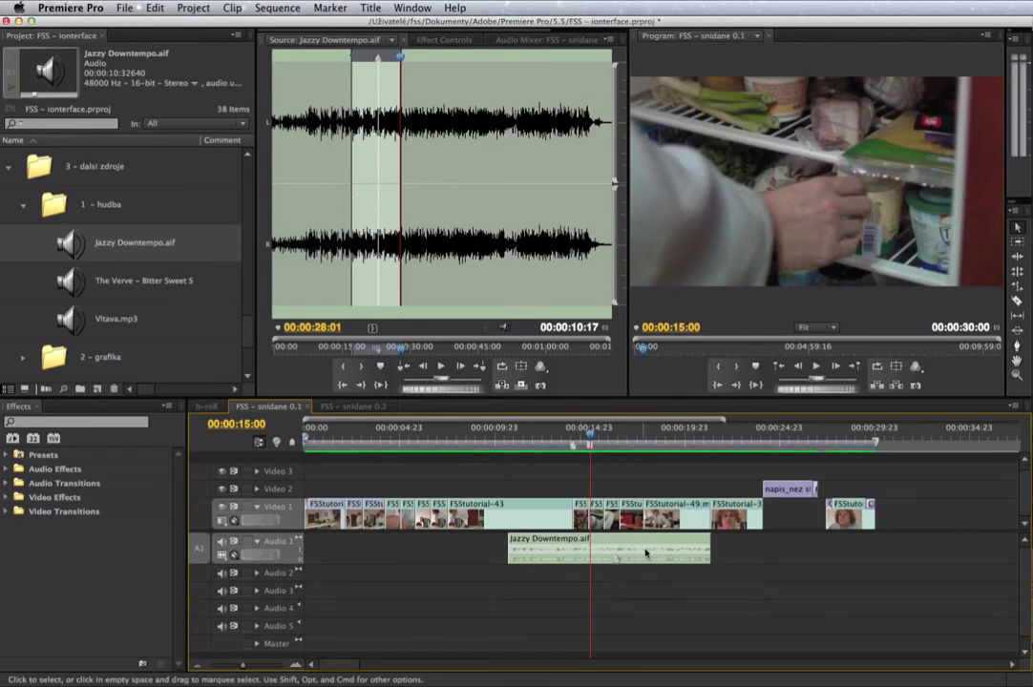
Move Jazzy Downtempo.aif on Audio 1 so its clip marker lines up with the sequence marker at 00:00:14:03, and play the transition
left_click(574, 438)
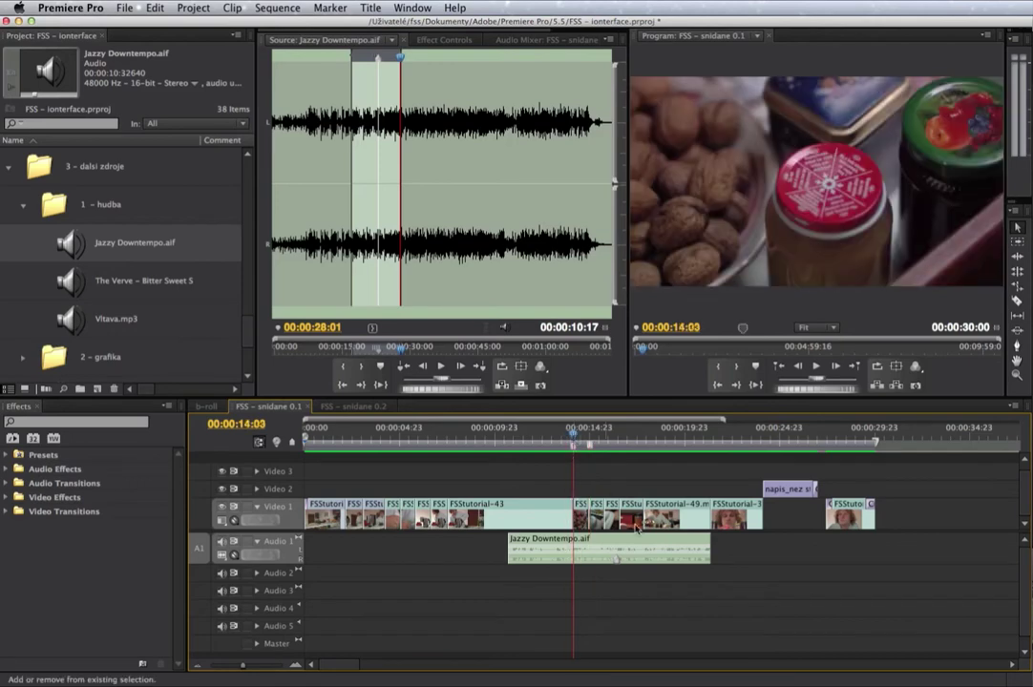
left_click_drag(658, 550, 615, 551)
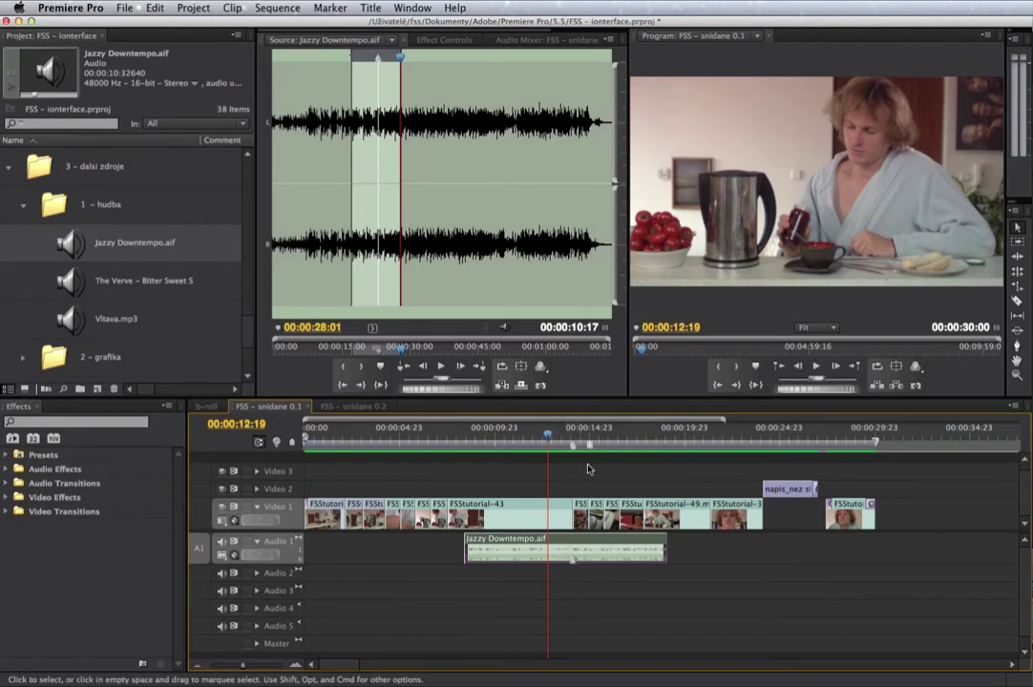
key("space")
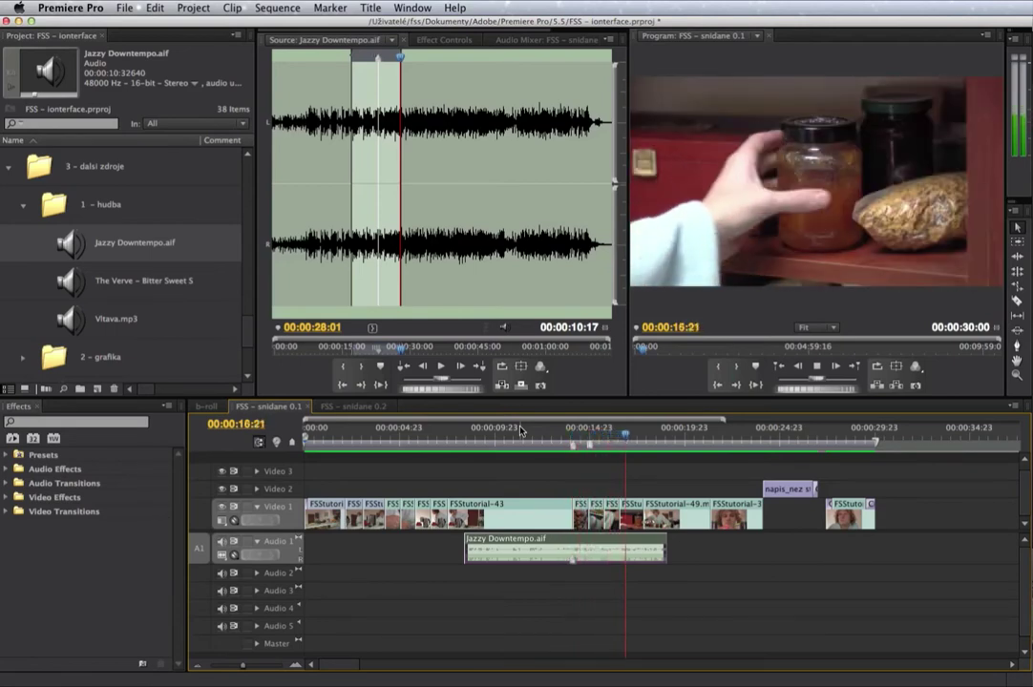
key("space")
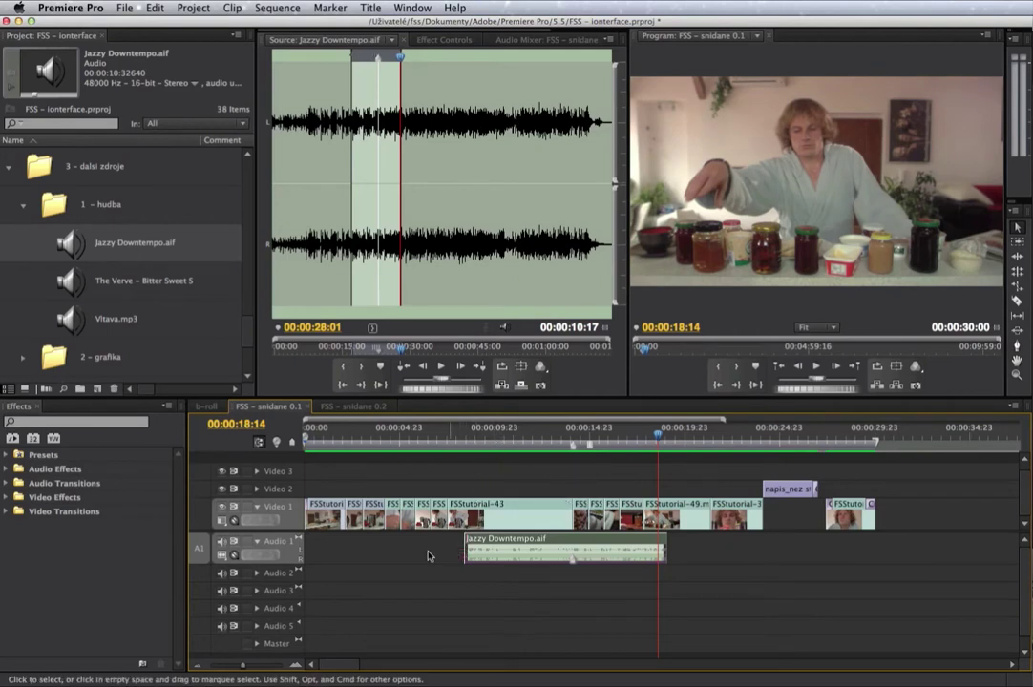
Extend the start of Jazzy Downtempo.aif back to the beginning of the sequence and listen to the opening from 00:00:00:00
left_click_drag(462, 554, 305, 552)
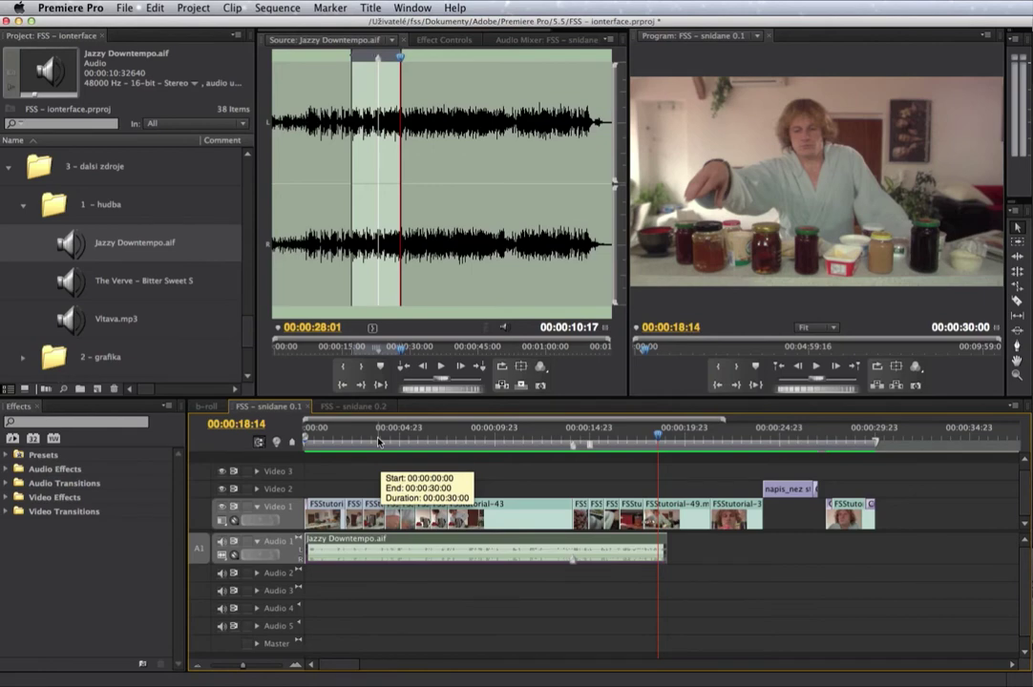
key("Home")
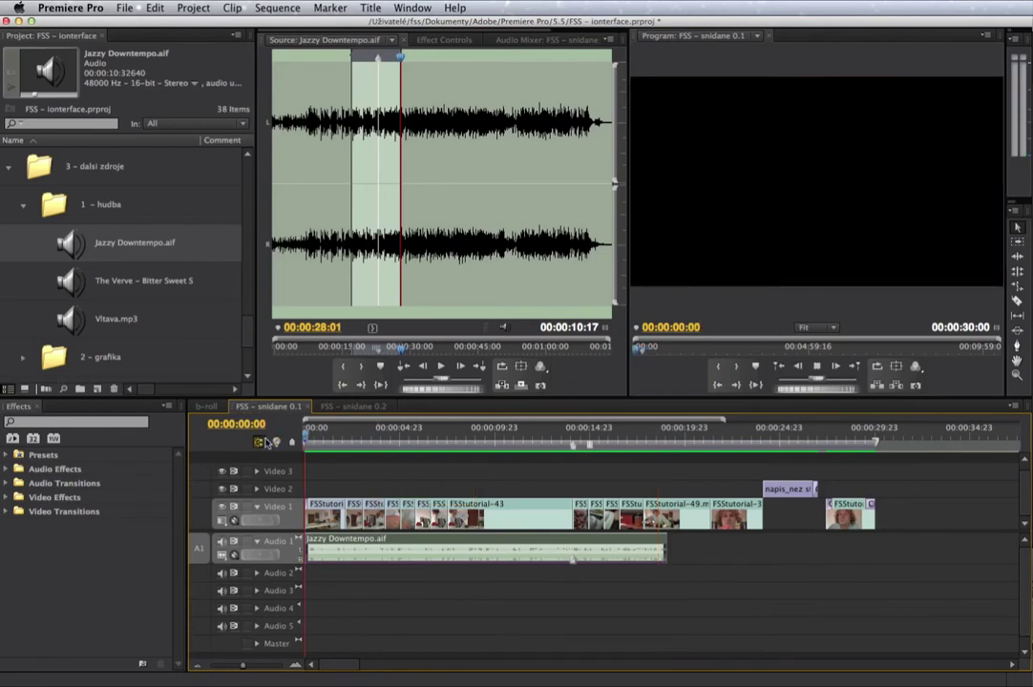
key("space")
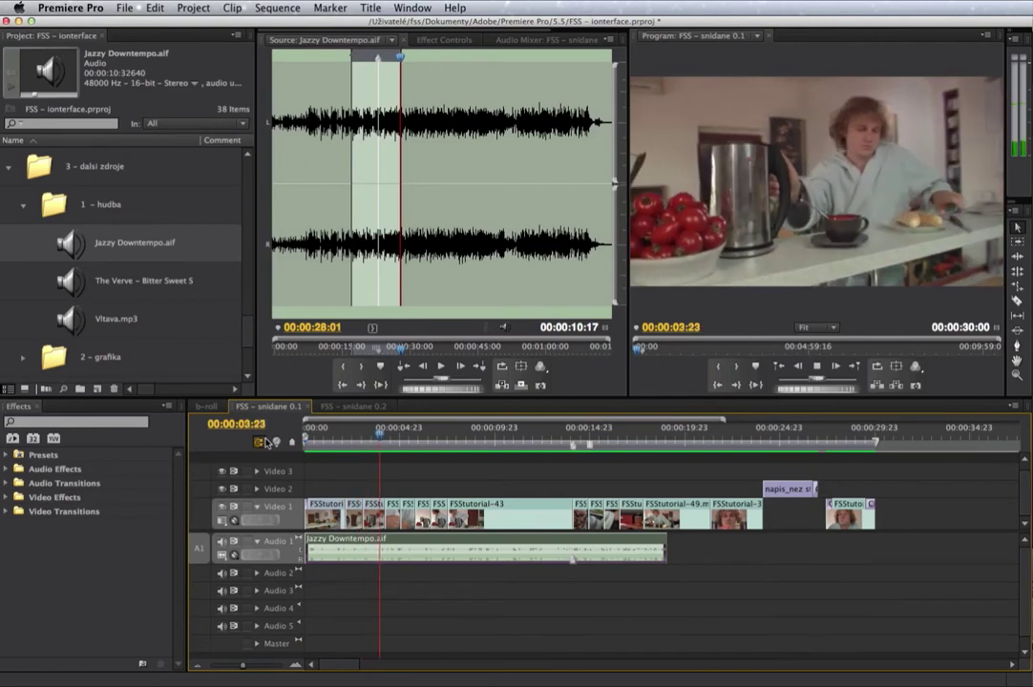
key("space")
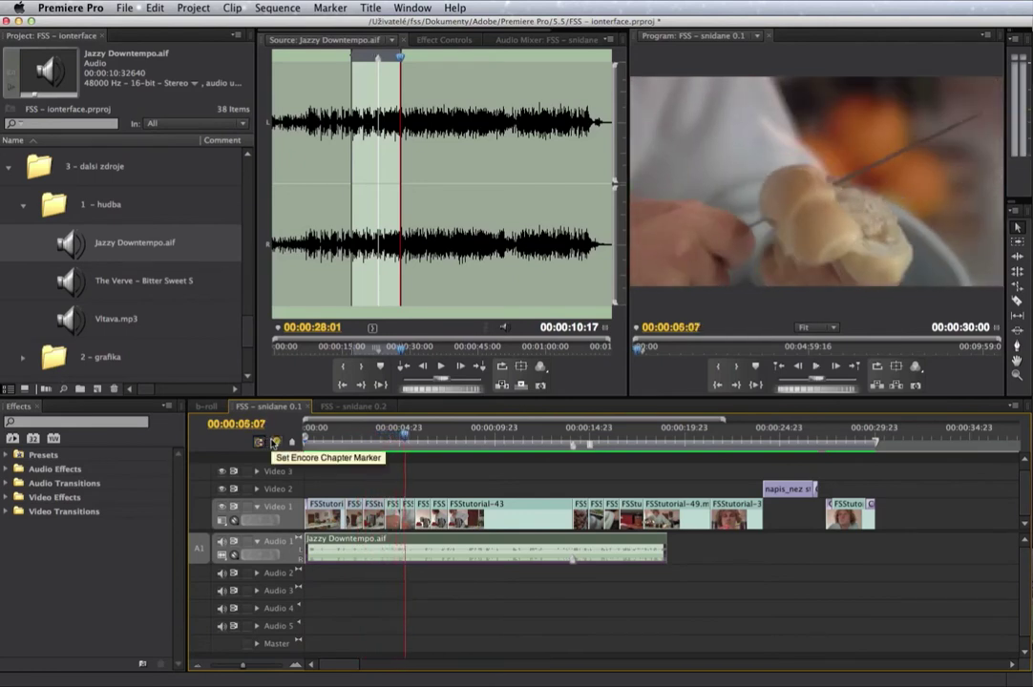
key("Home")
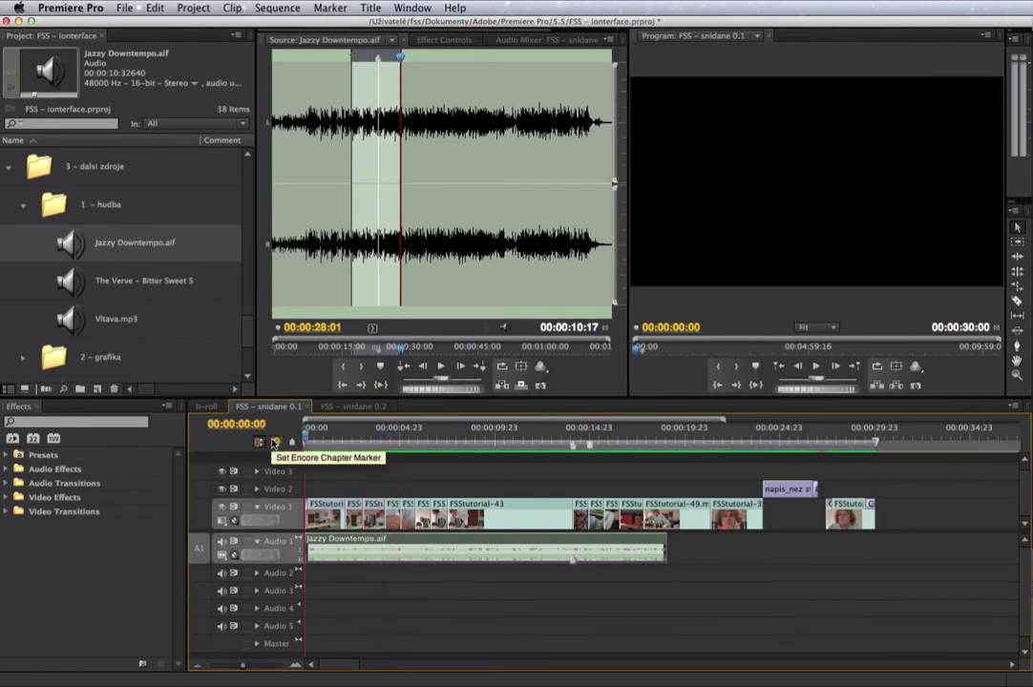
key("space")
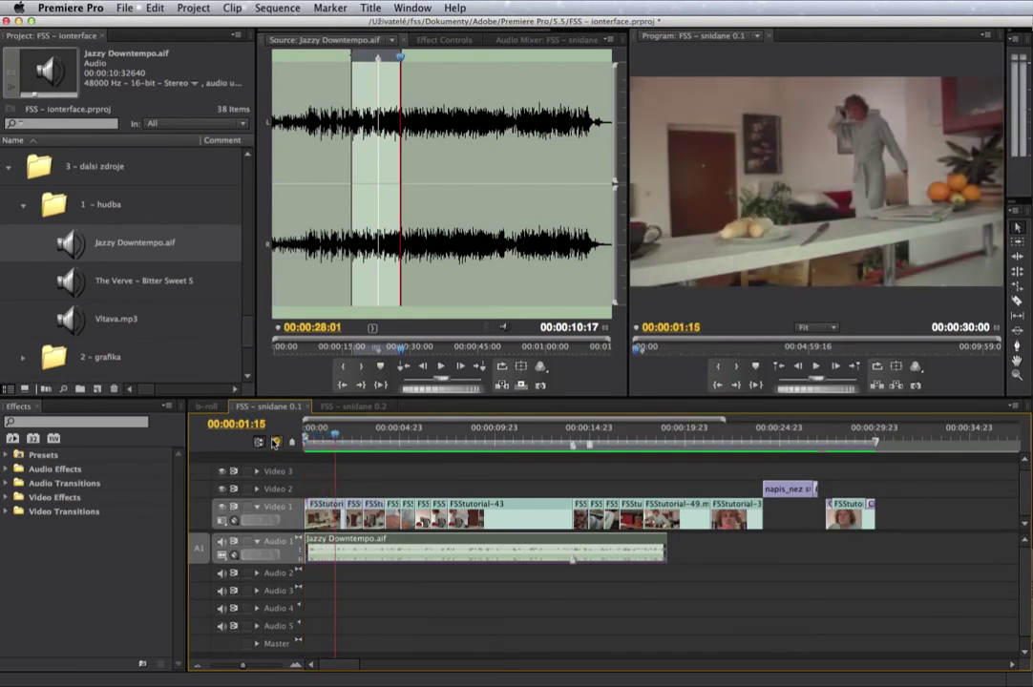
key("space")
key("Home")
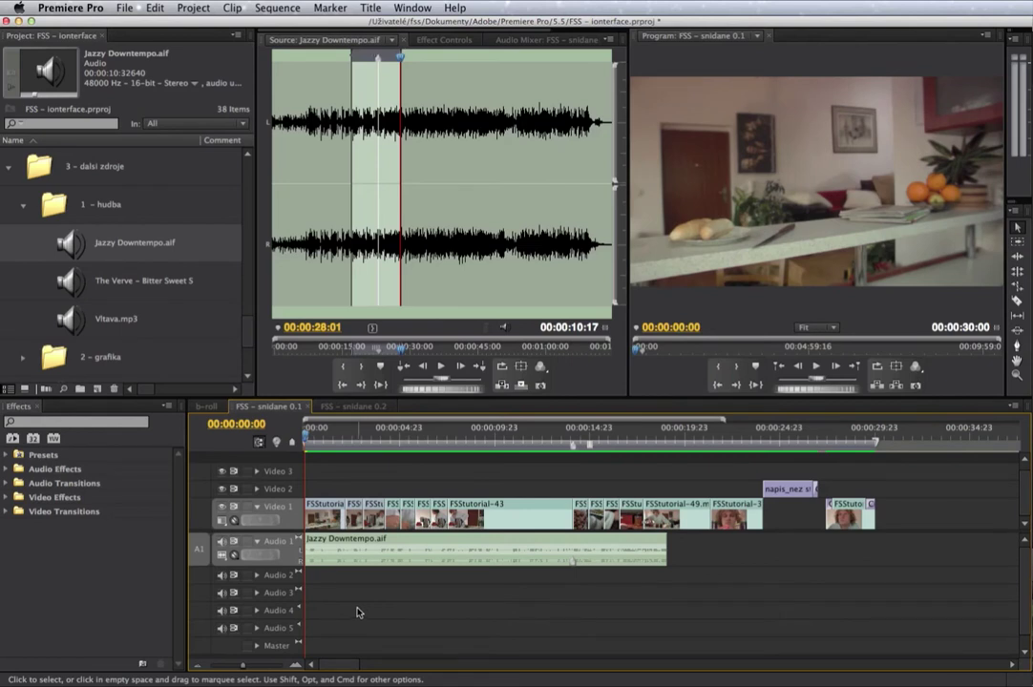
Increase the height of the Audio 1 track to enlarge the Jazzy Downtempo.aif waveform at the start of the sequence
left_click(299, 667)
left_click(299, 667)
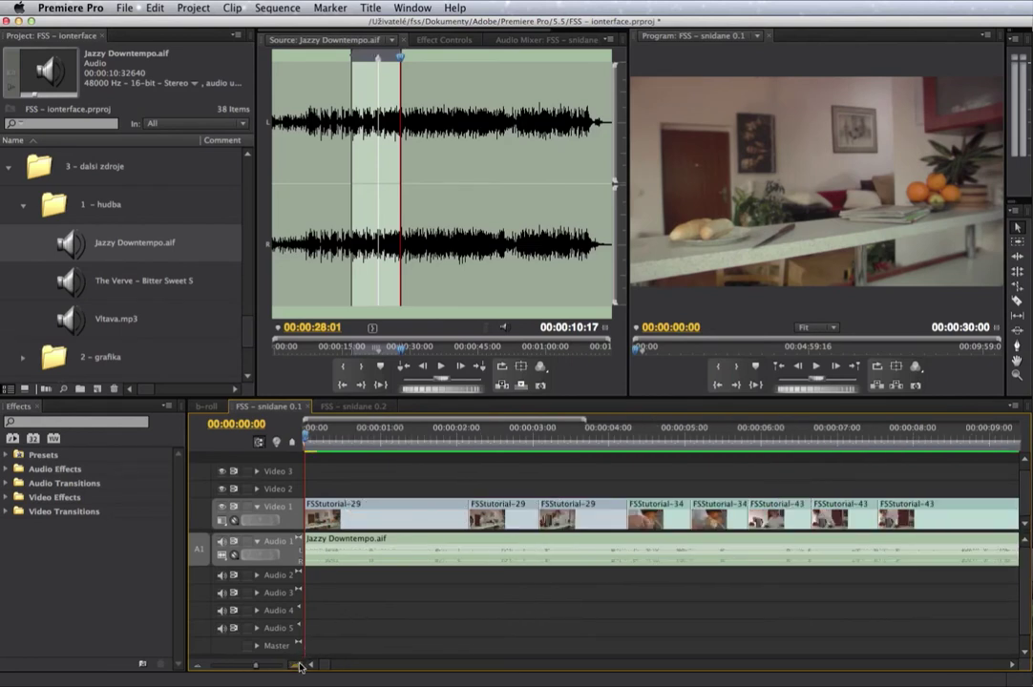
left_click(299, 667)
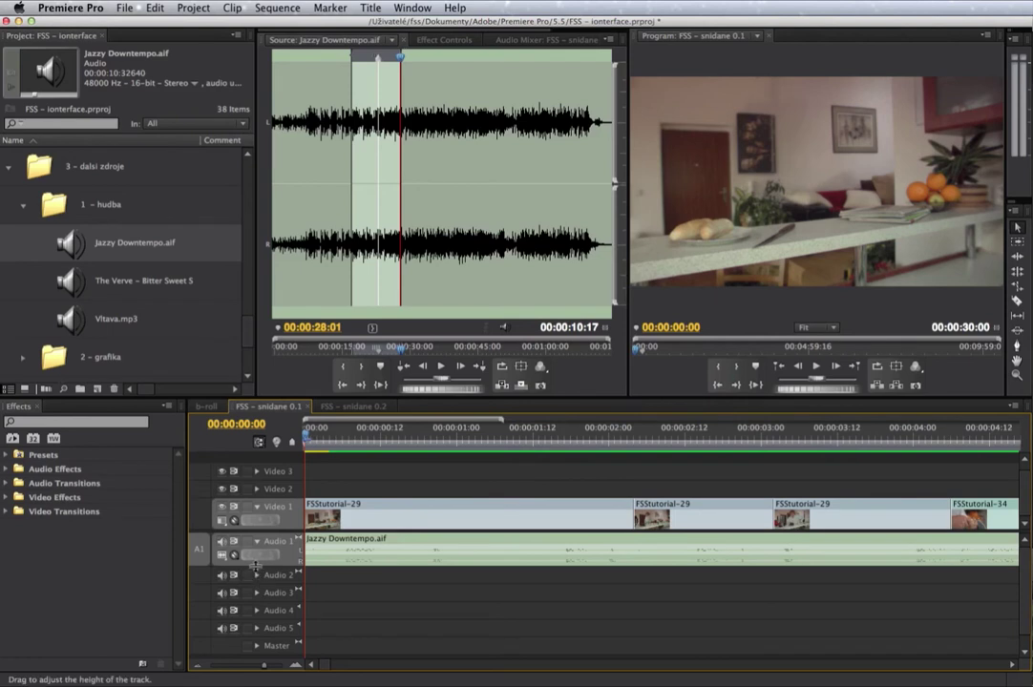
left_click_drag(254, 565, 255, 607)
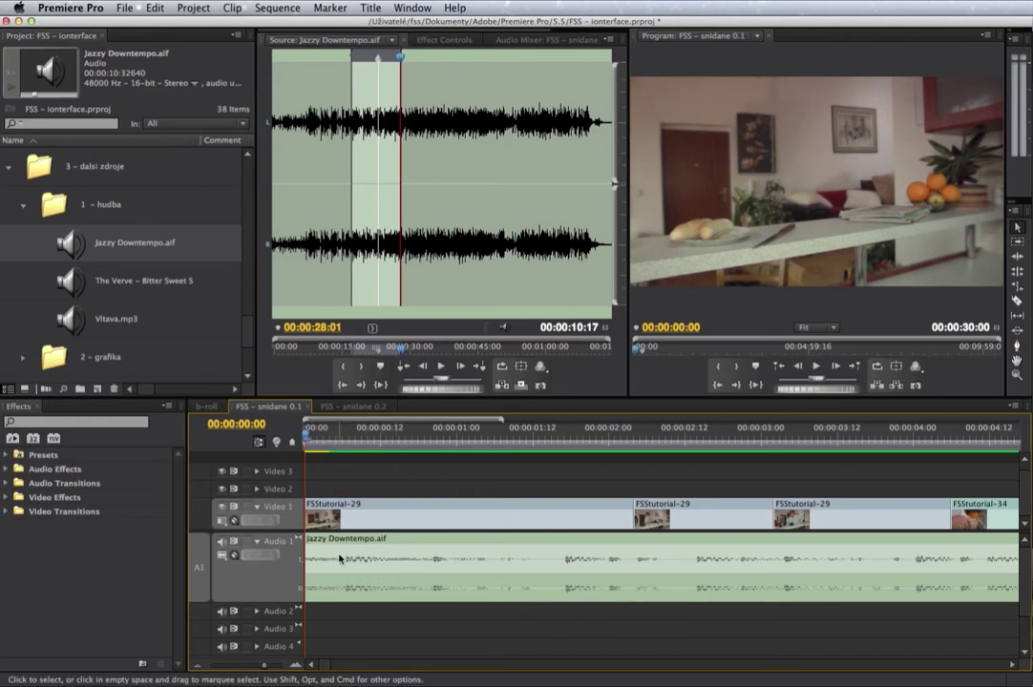
Listen to the first second of the sequence to locate where the opening beat of the music begins
key("space")
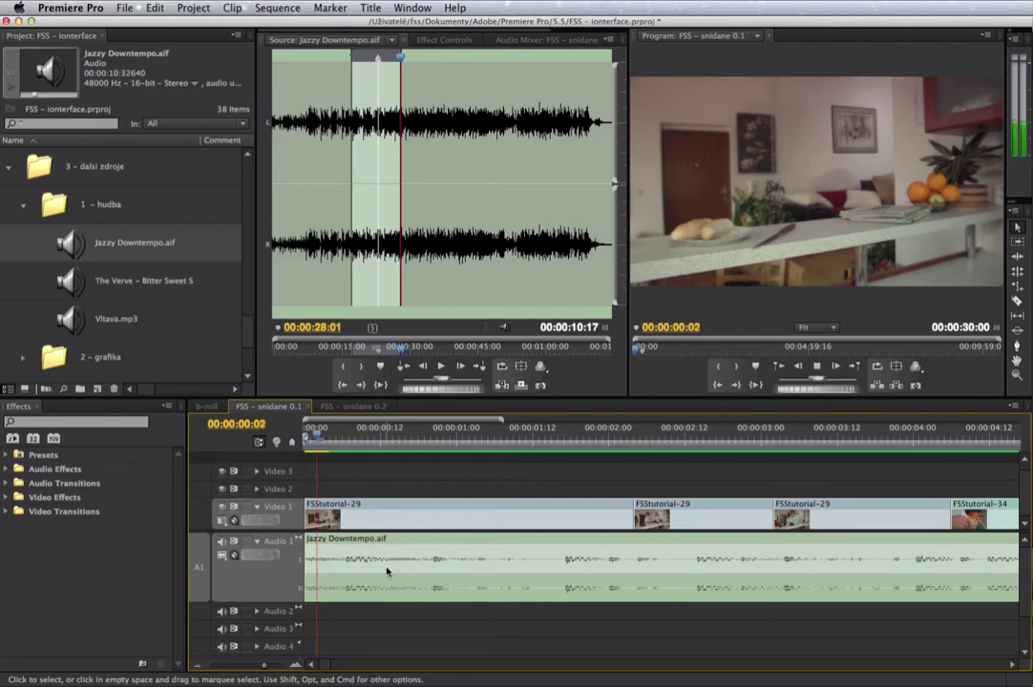
key("space")
left_click(330, 436)
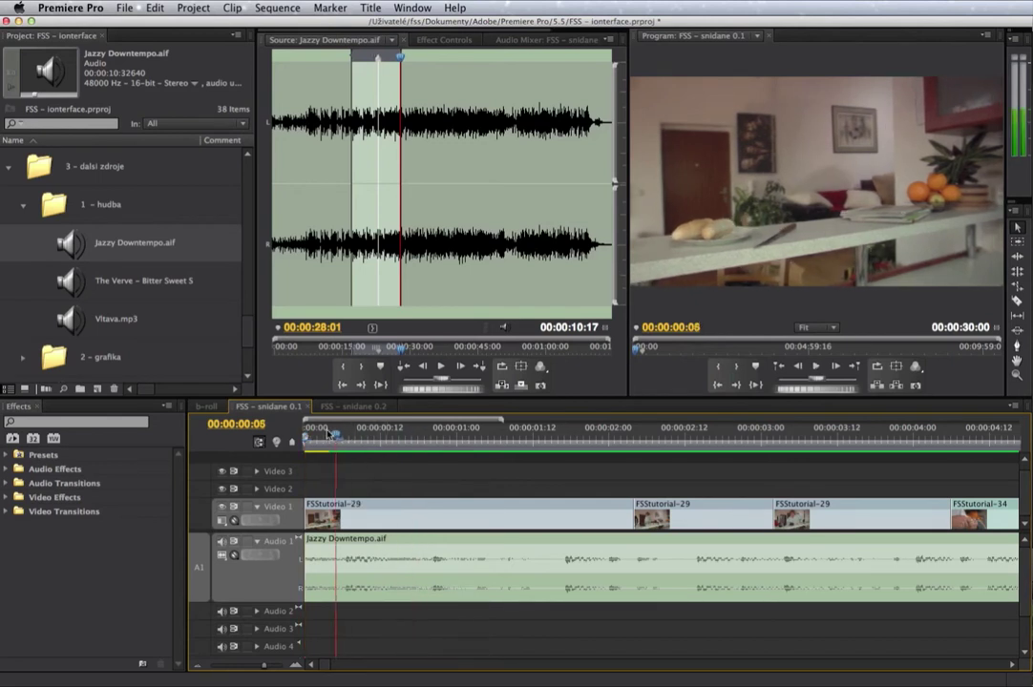
key("space")
key("space")
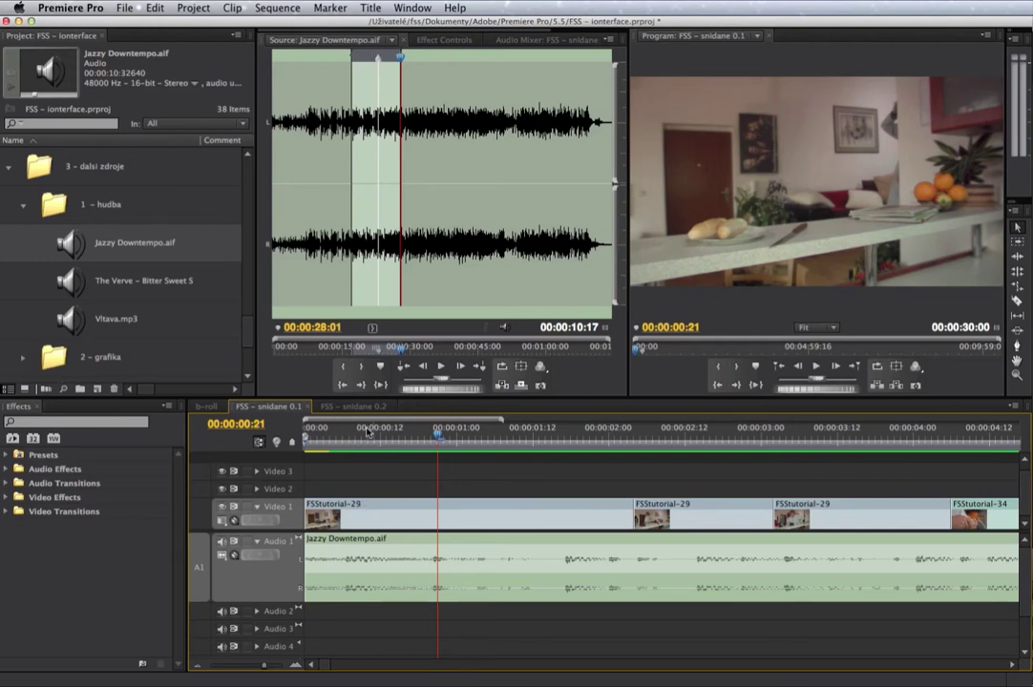
key("Home")
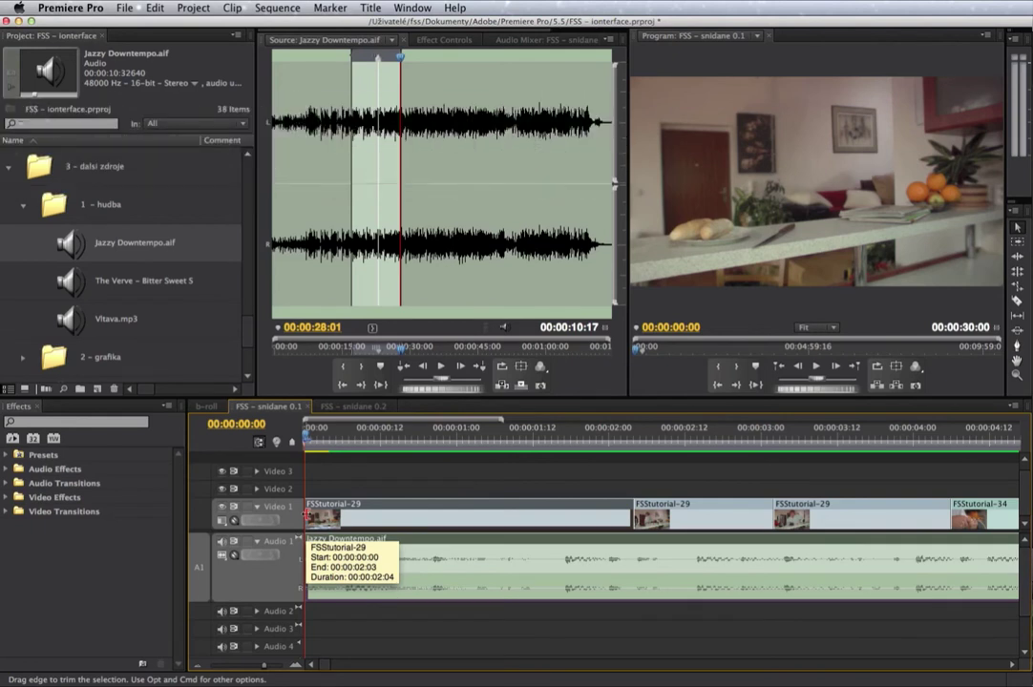
Ripple-trim 5 frames off the start of both the first FSStutorial-29 clip and Jazzy Downtempo.aif, and play the new opening
key("super")
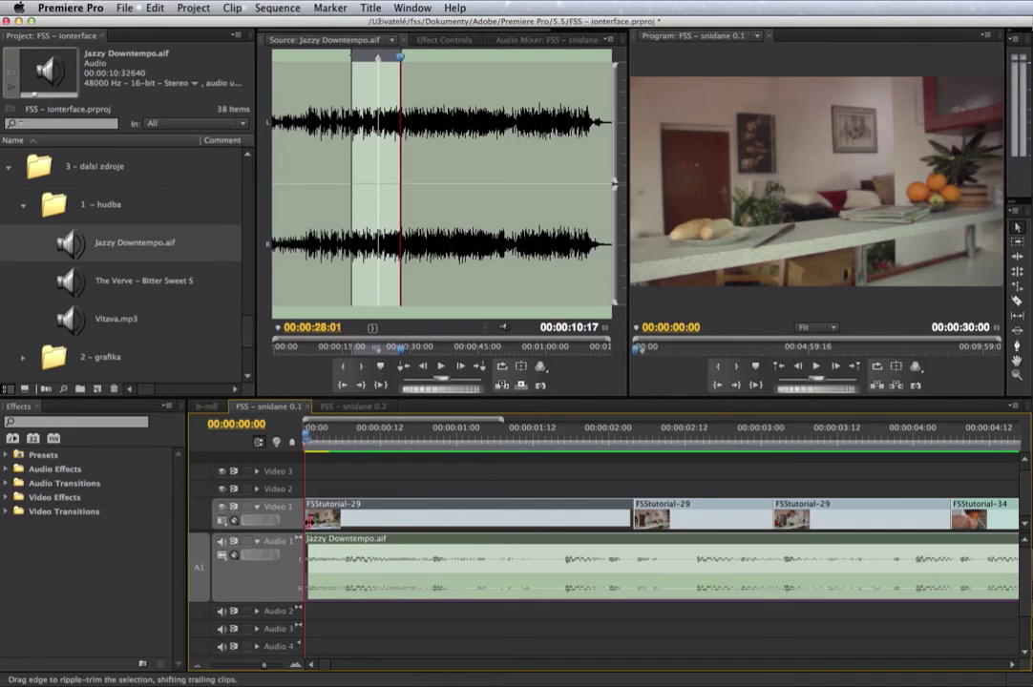
left_click_drag(306, 521, 323, 523)
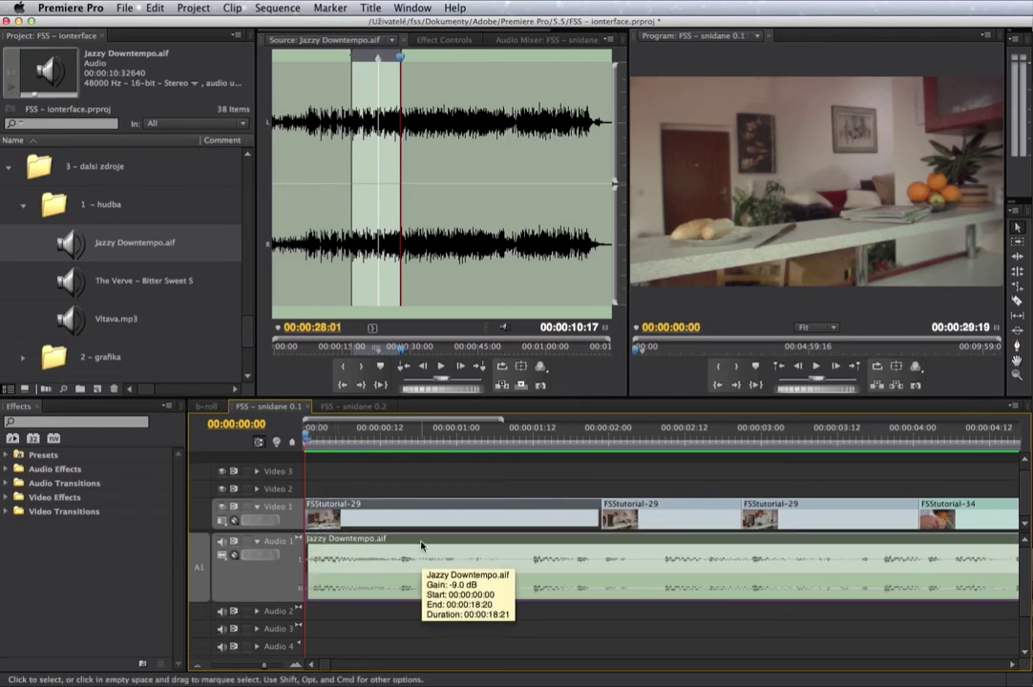
key("space")
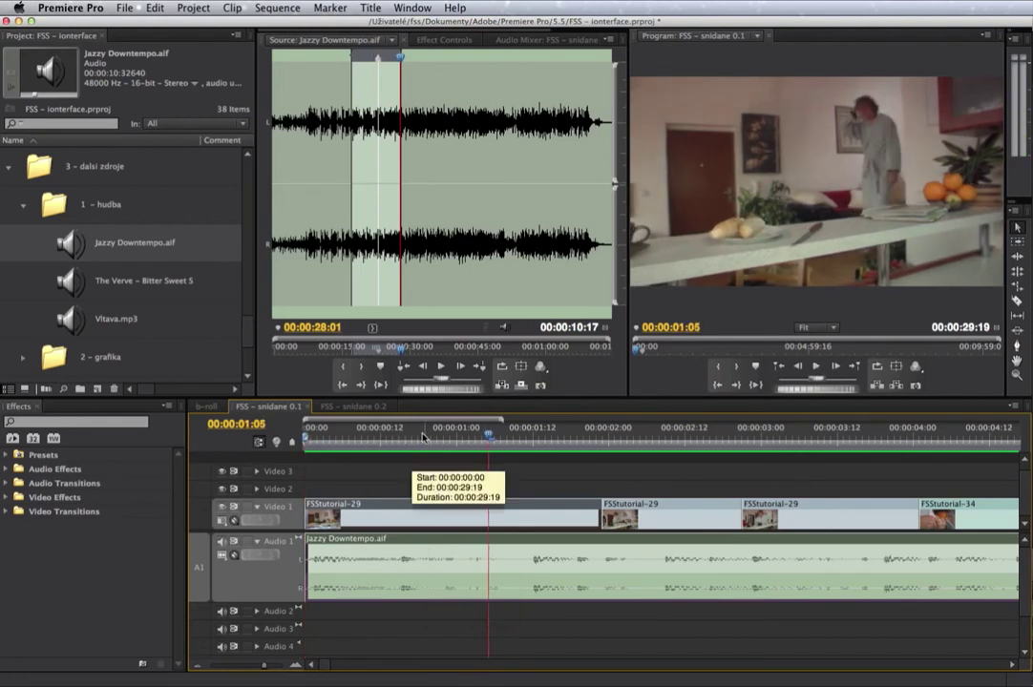
key("Home")
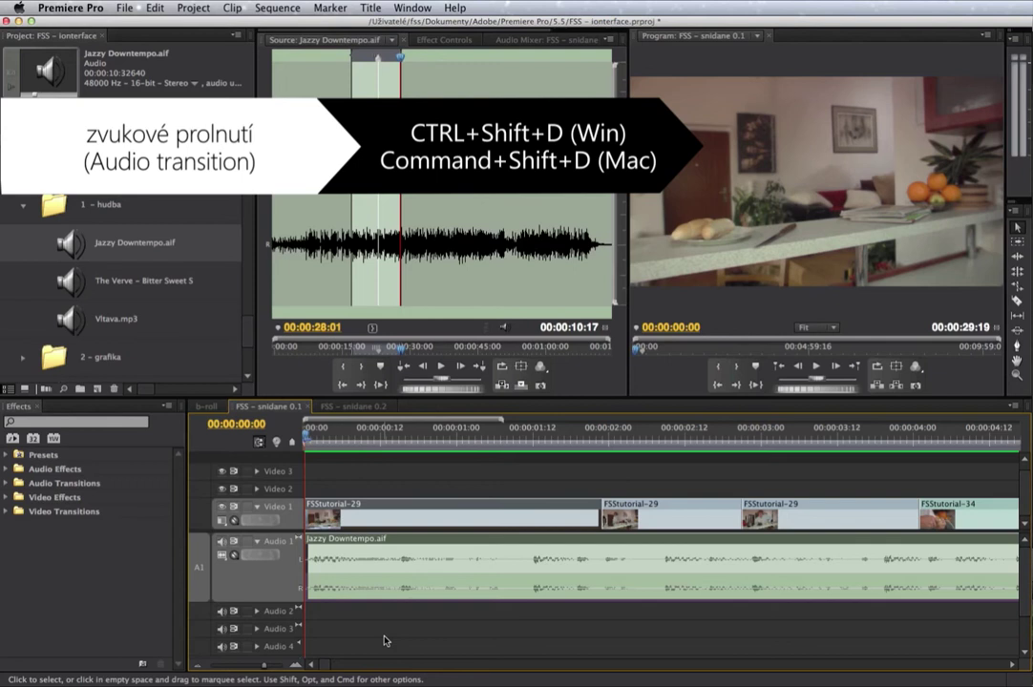
Add a Constant Power audio transition at the start of Jazzy Downtempo.aif, shorten it to about 6 frames, and play the opening
key("super+shift+d")
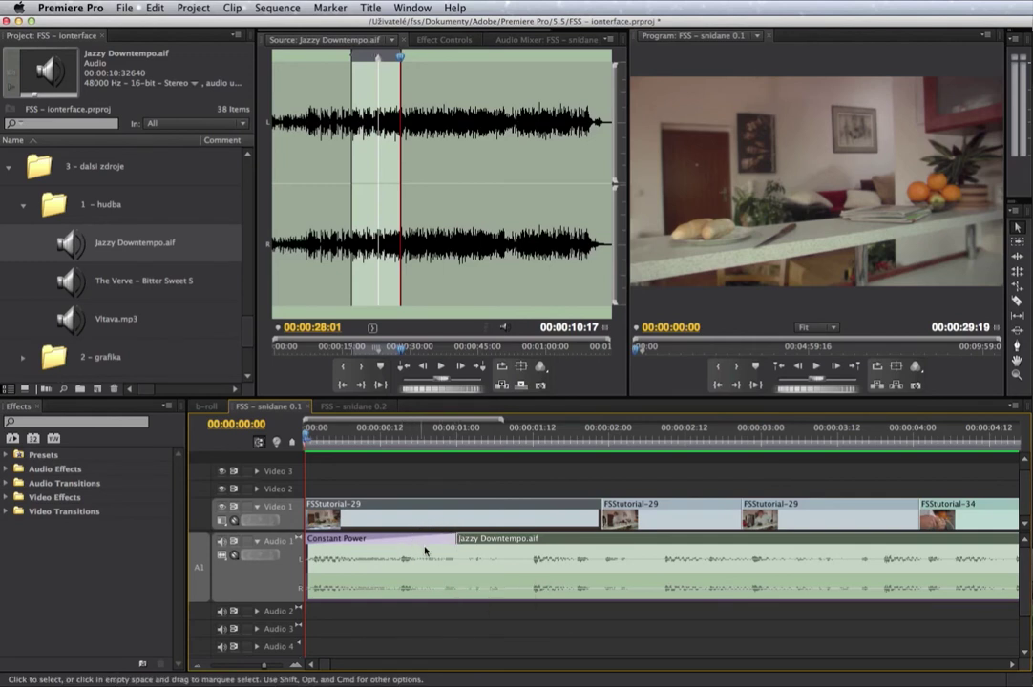
left_click_drag(459, 541, 340, 542)
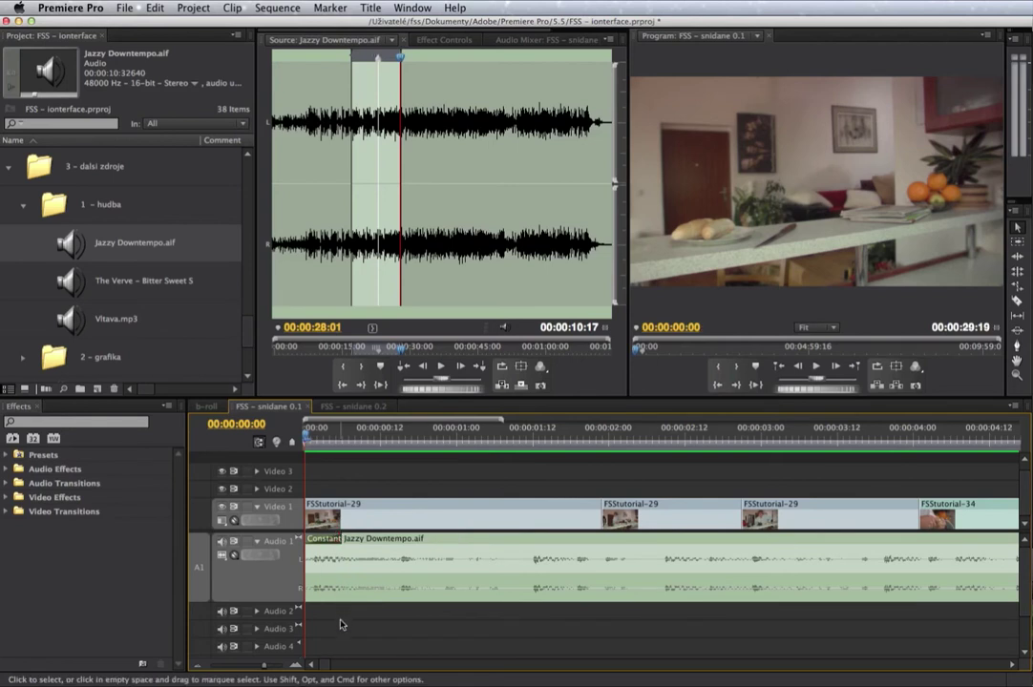
key("space")
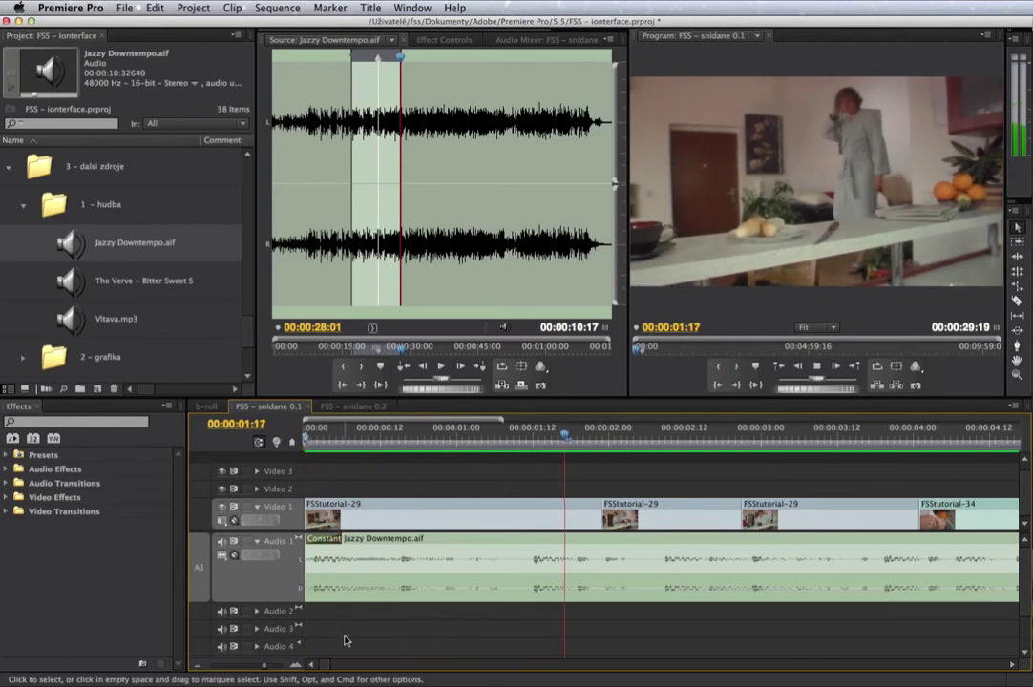
key("Home")
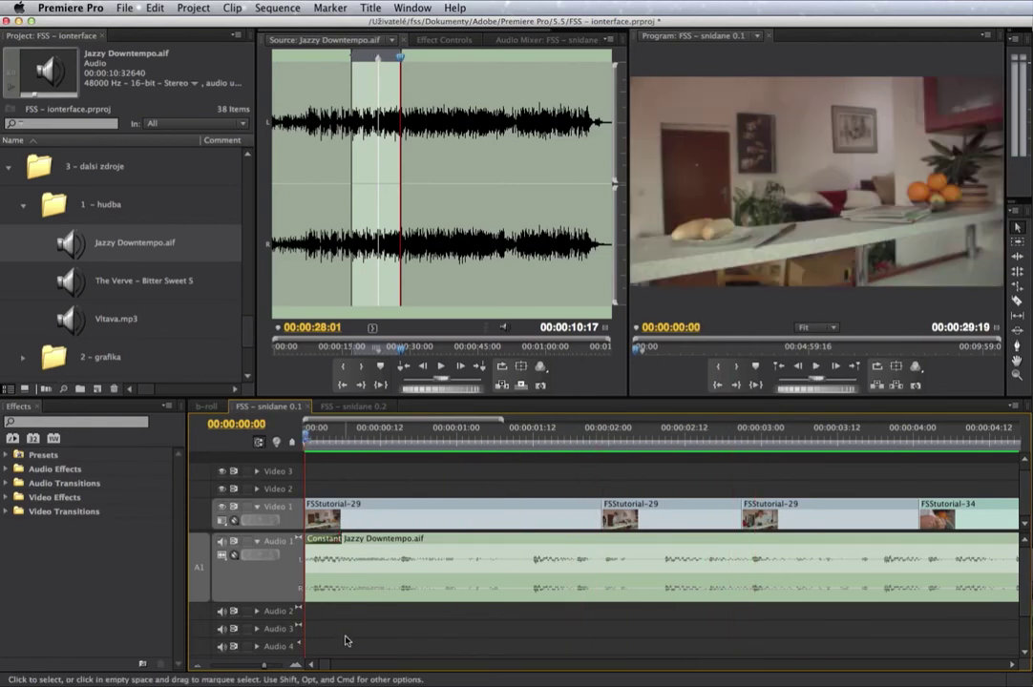
Extend the end of Jazzy Downtempo.aif to the end of the last Video 1 clip and listen to the music
key("backslash")
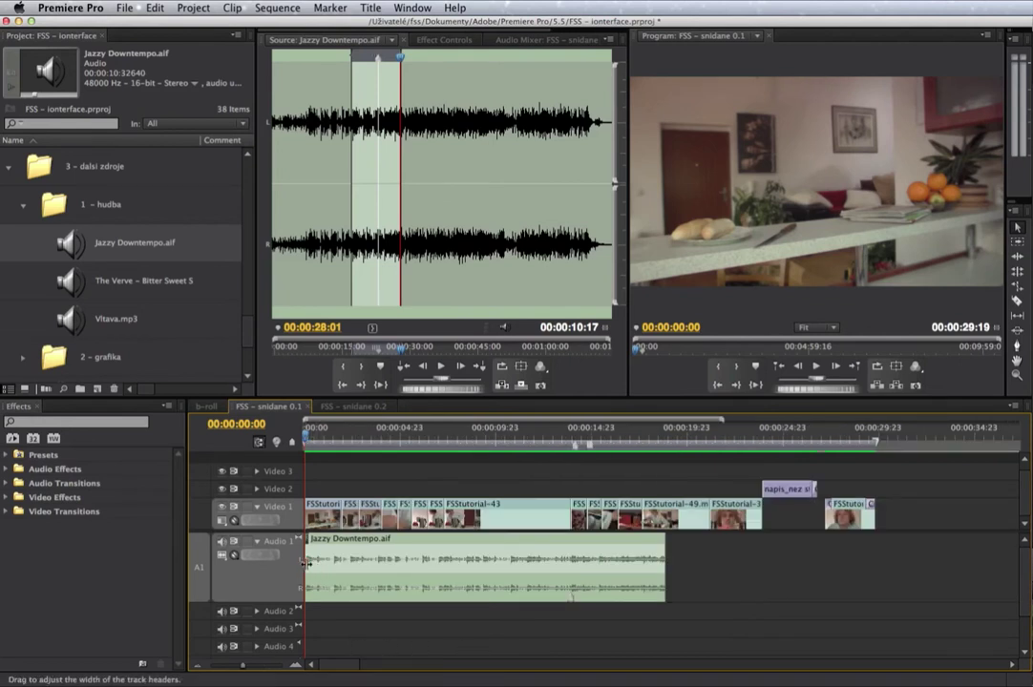
left_click_drag(671, 550, 874, 554)
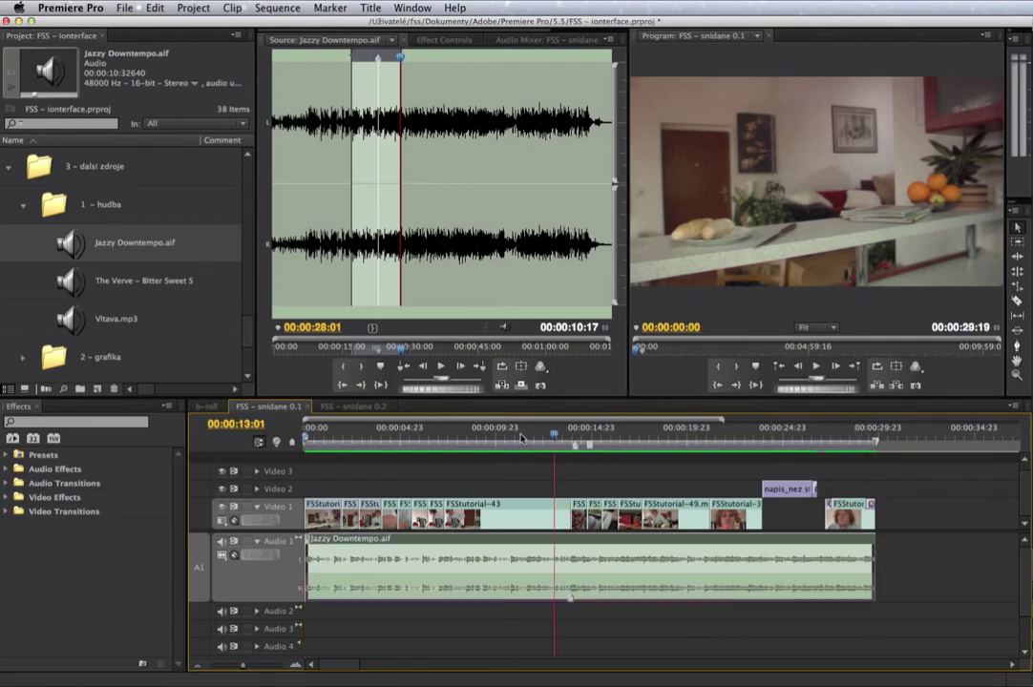
key("space")
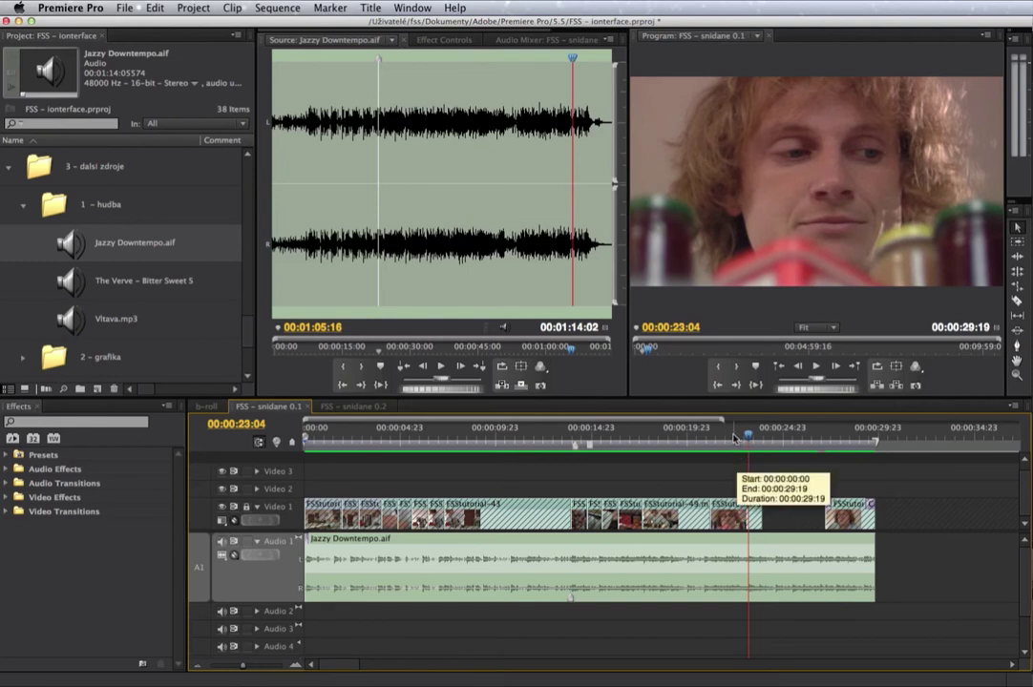
Listen to the music under the last shot before the napis_nez title and set a sequence marker at 00:00:23:03
key("Up")
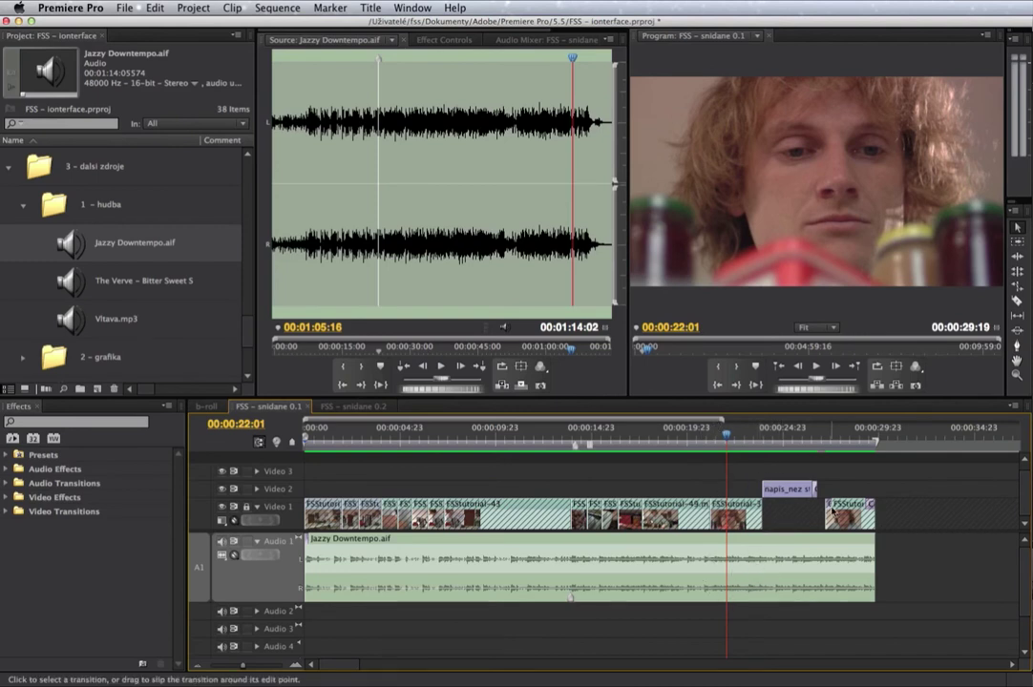
left_click(709, 434)
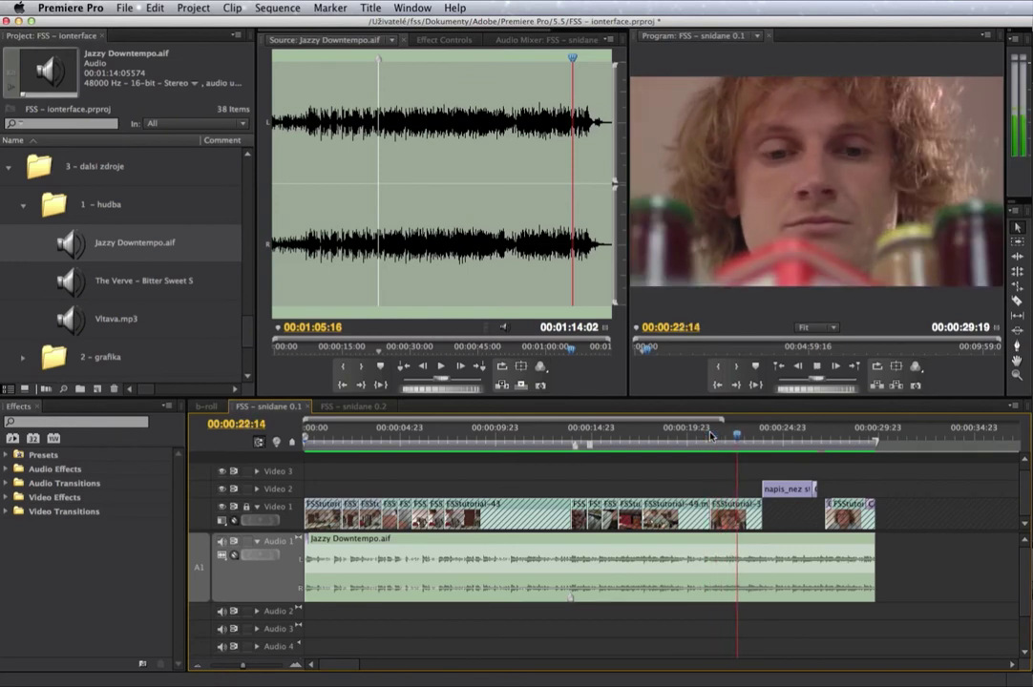
key("space")
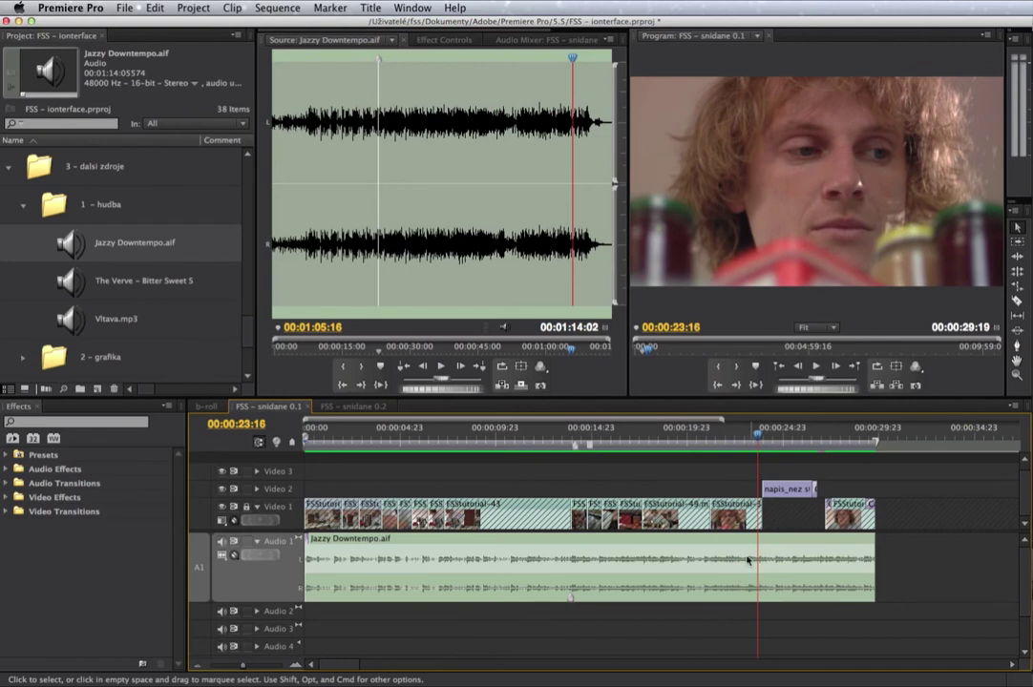
left_click(717, 448)
key("space")
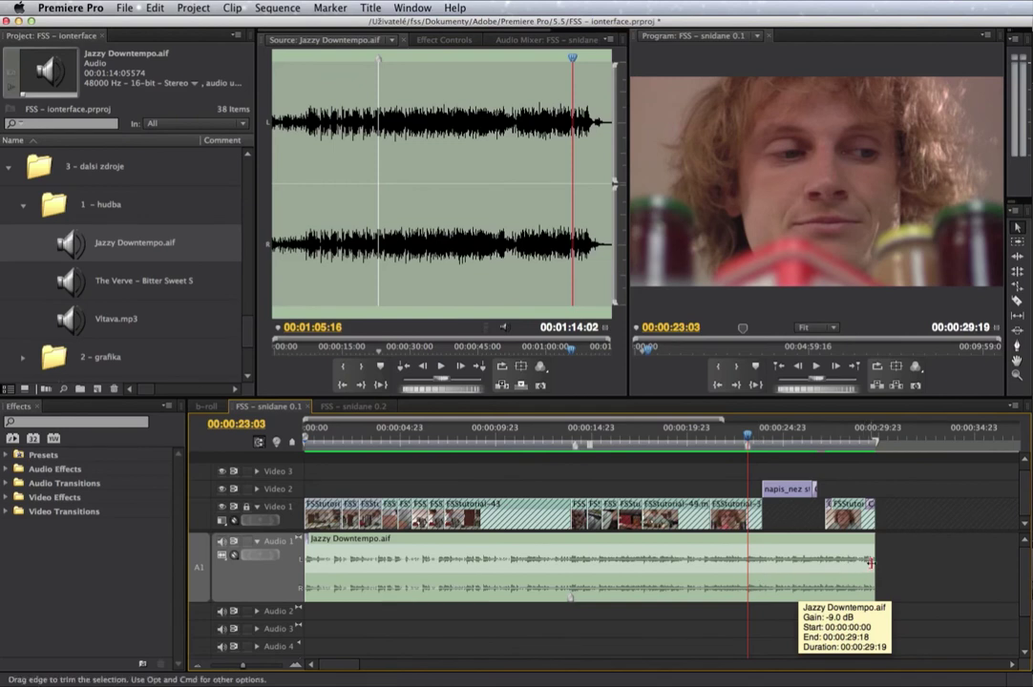
Trim the end of Jazzy Downtempo.aif back to the sequence marker at 00:00:23:03 and play the ending
left_click_drag(872, 563, 747, 562)
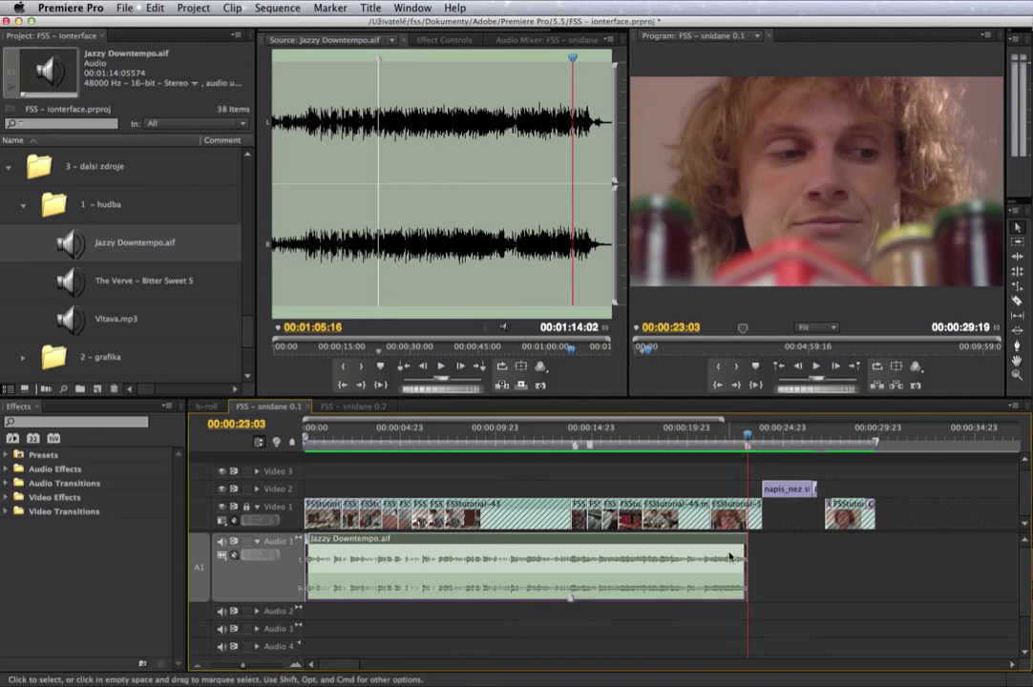
key("Up")
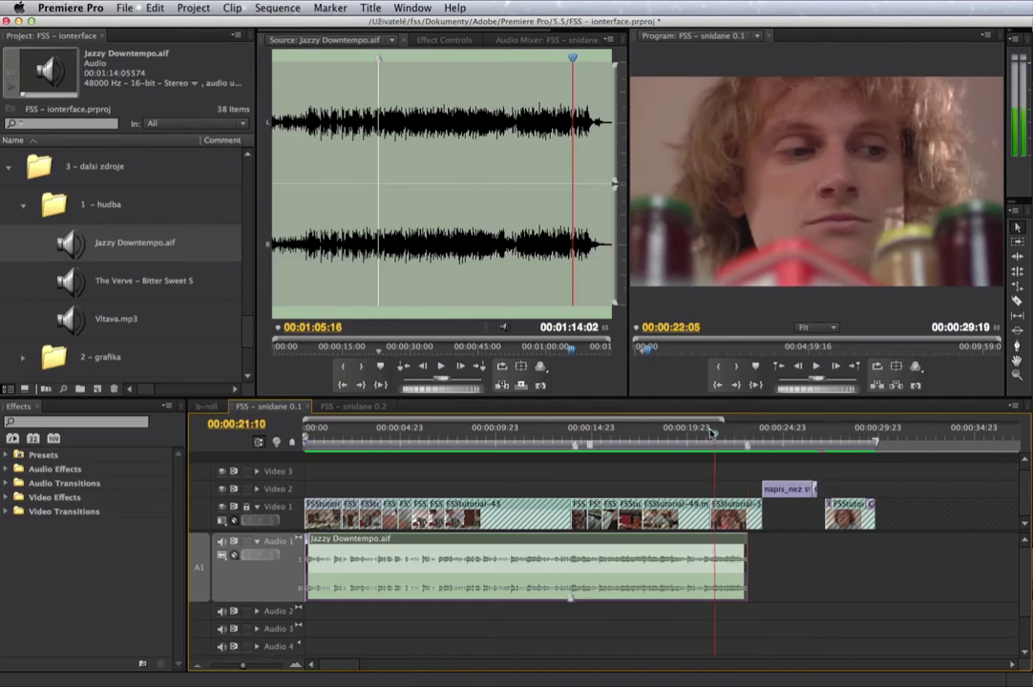
Play the ending of Jazzy Downtempo.aif in the sequence and return the playhead to the clip's end at 00:00:23:03
key("space")
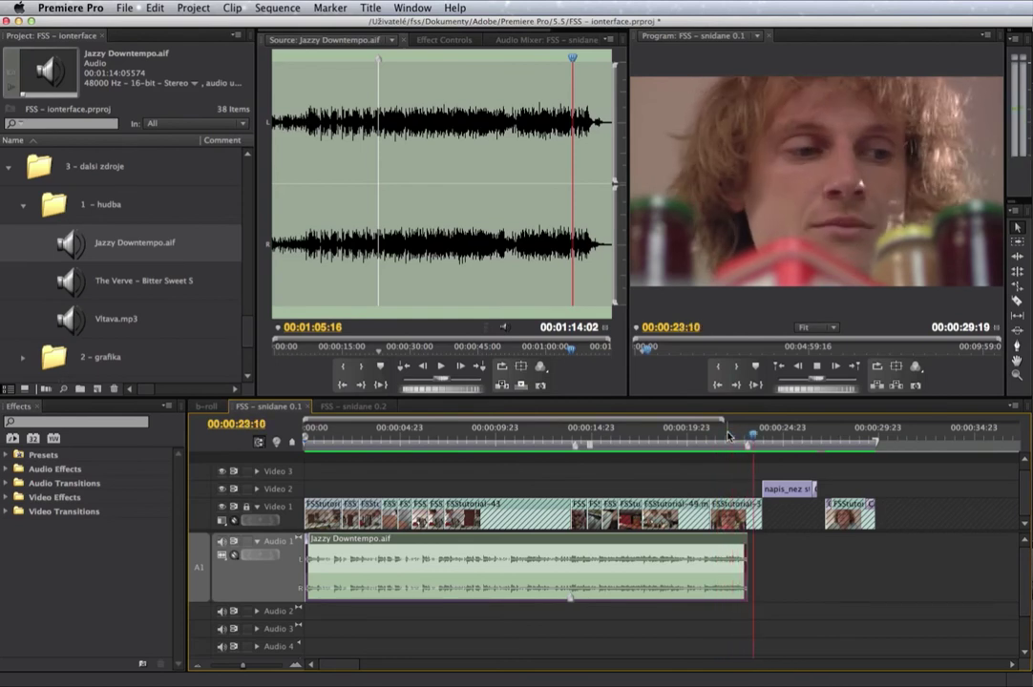
key("space")
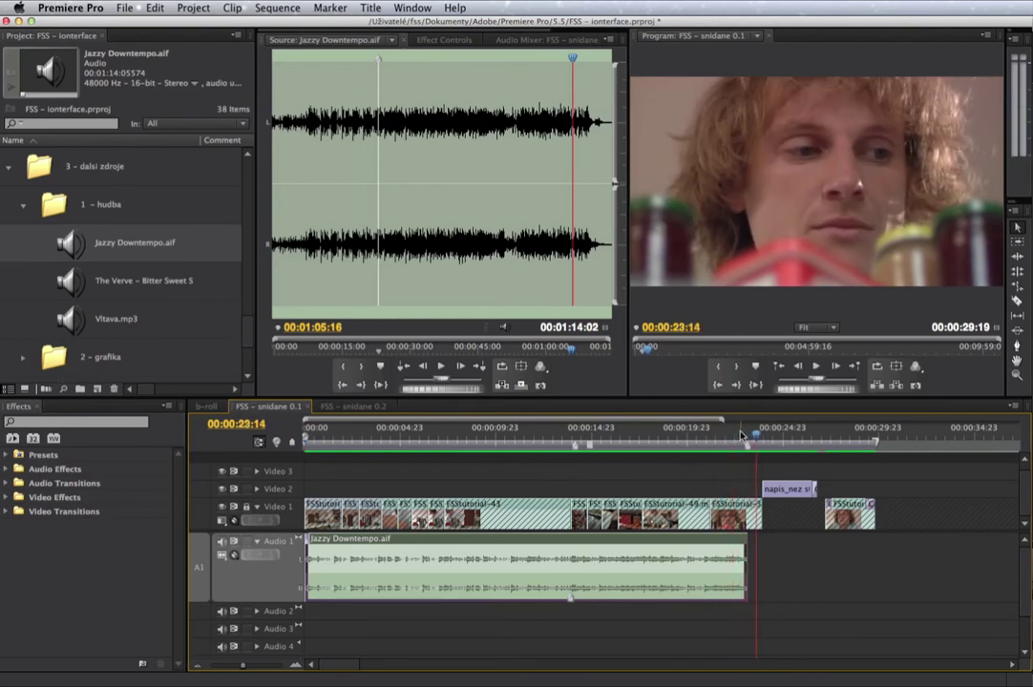
key("Up")
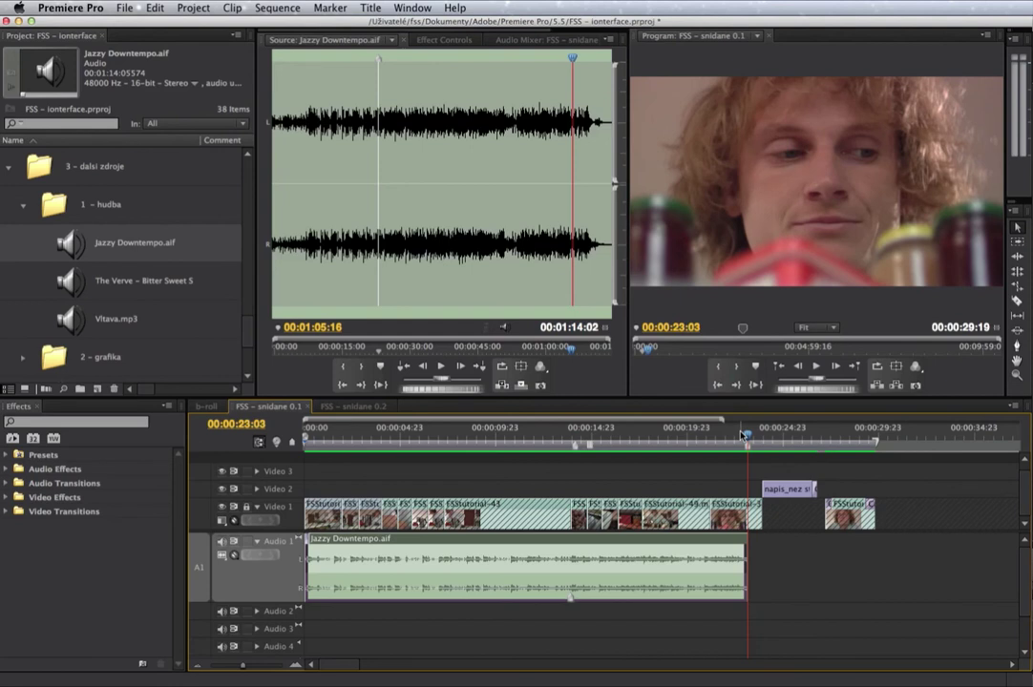
Try an In point near the end of the Jazzy Downtempo.aif source while listening to it, and clear the point
left_click(547, 252)
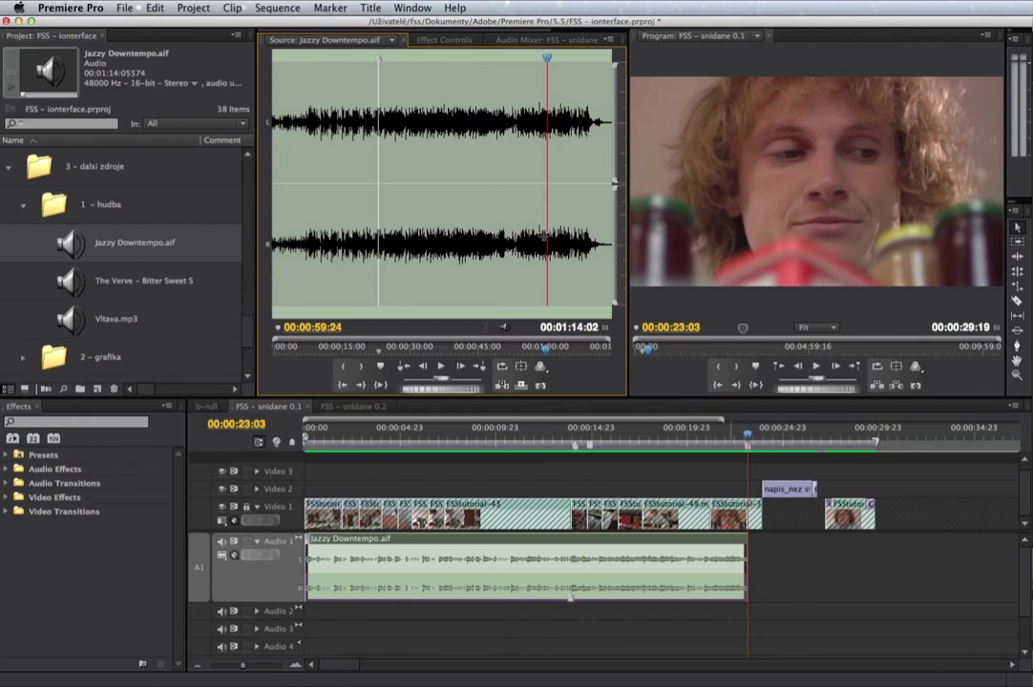
key("space")
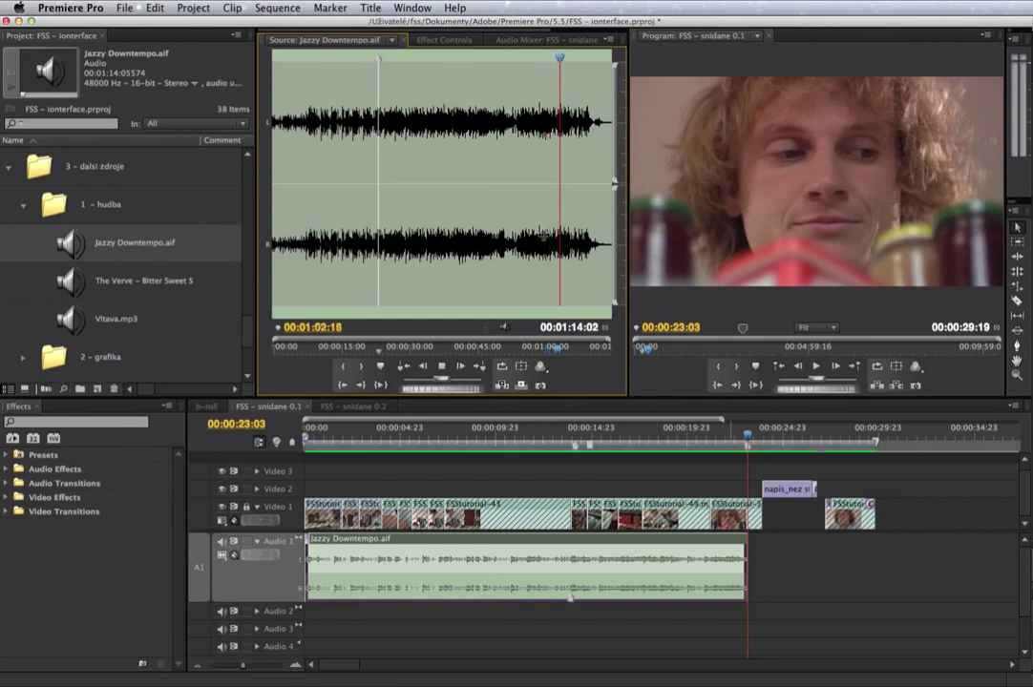
key("o")
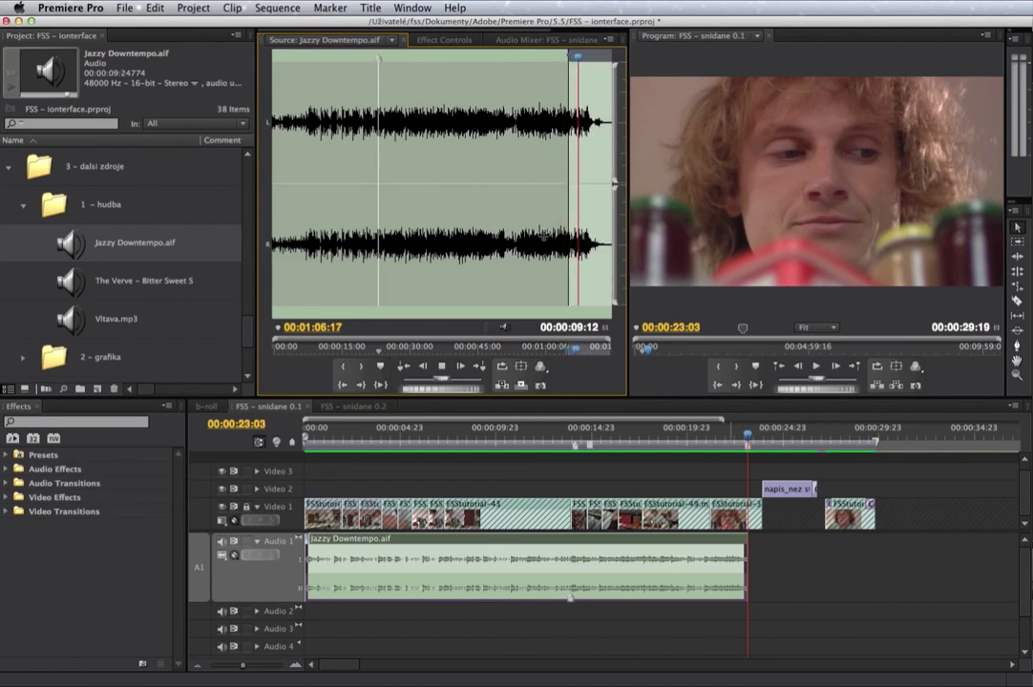
key("space")
key("alt+x")
Listen to the final part of the Jazzy Downtempo.aif source and set an In point that keeps its last 00:00:09:11
left_click(531, 207)
left_click(562, 206)
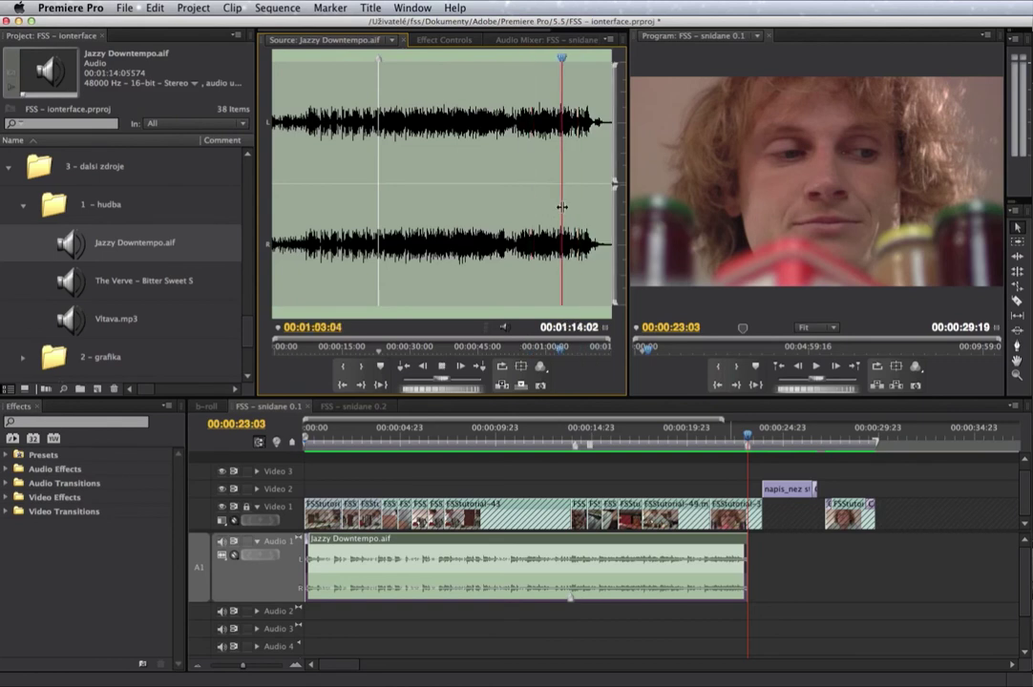
key("space")
key("i")
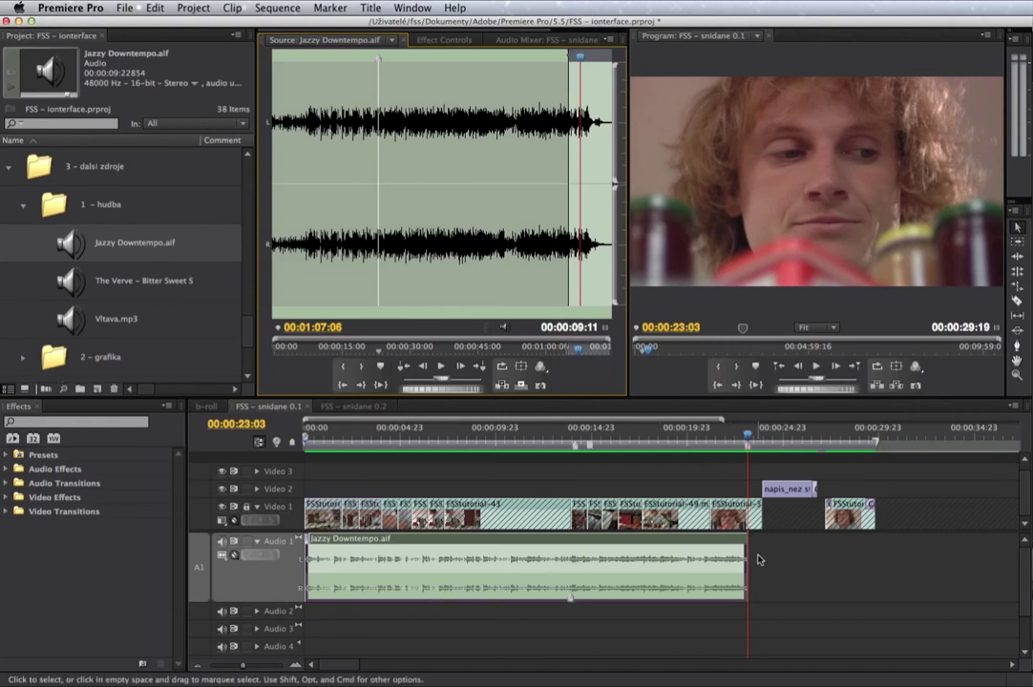
Place the marked ending of Jazzy Downtempo.aif on Audio 1 directly after the first music clip at 00:00:23:03 and play the join
left_click_drag(665, 402, 752, 559)
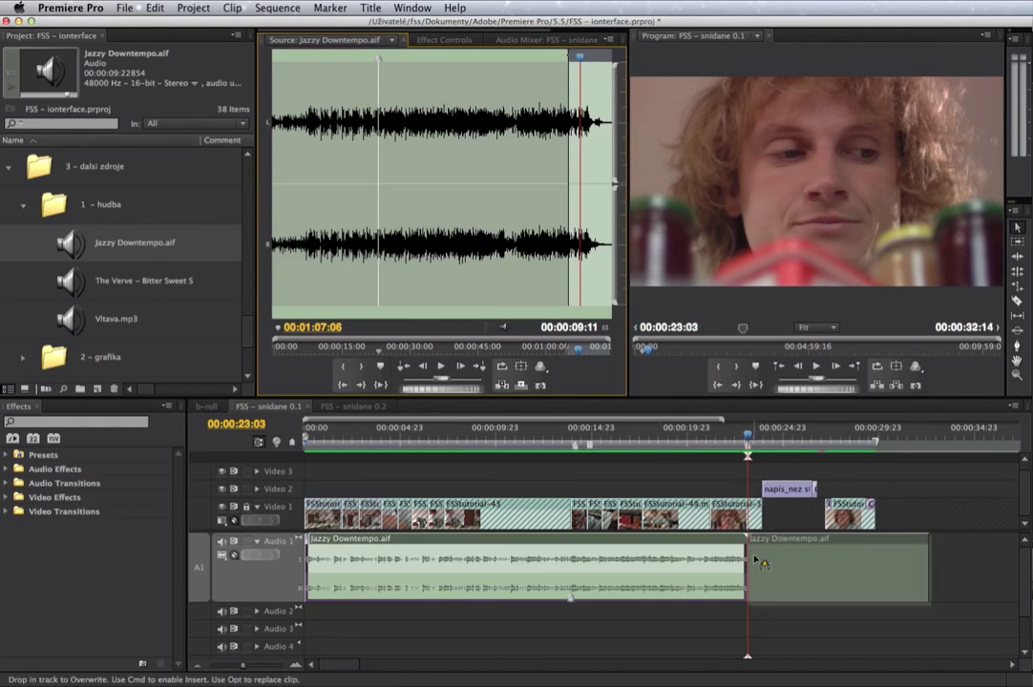
left_click(732, 439)
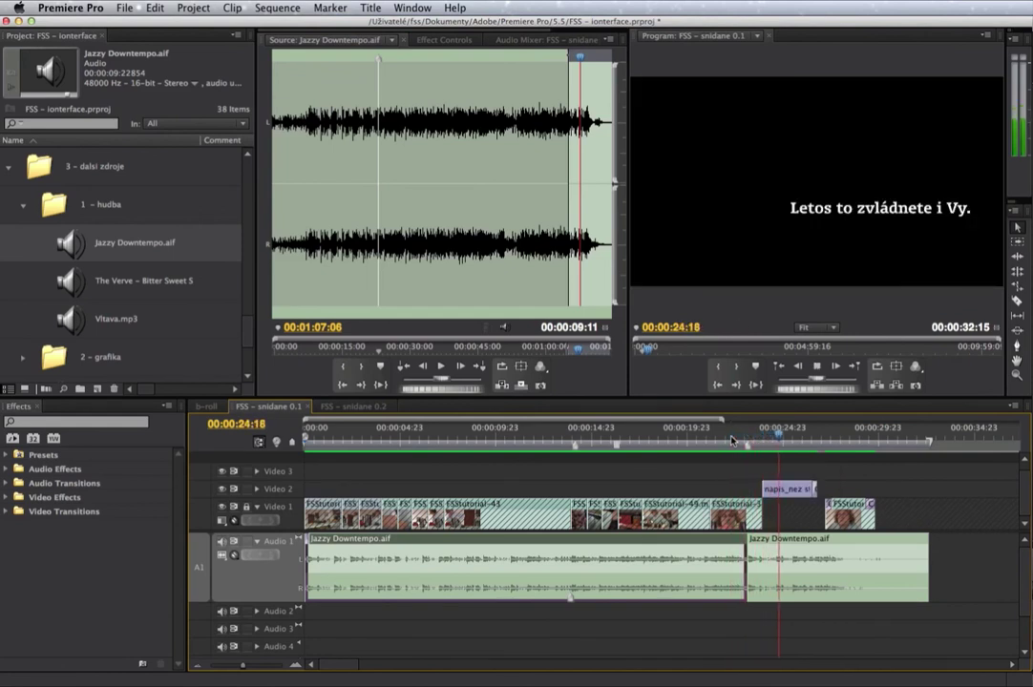
left_click(745, 440)
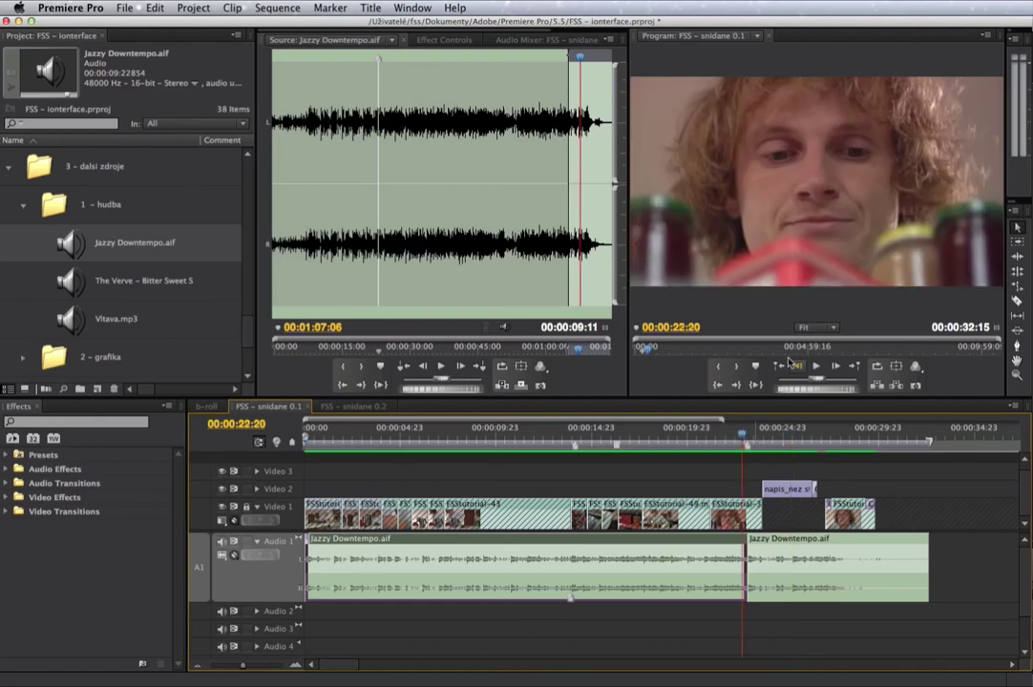
Ripple-trim the end of the first Jazzy Downtempo.aif clip one frame earlier and play across the join
left_click(295, 665)
left_click(295, 665)
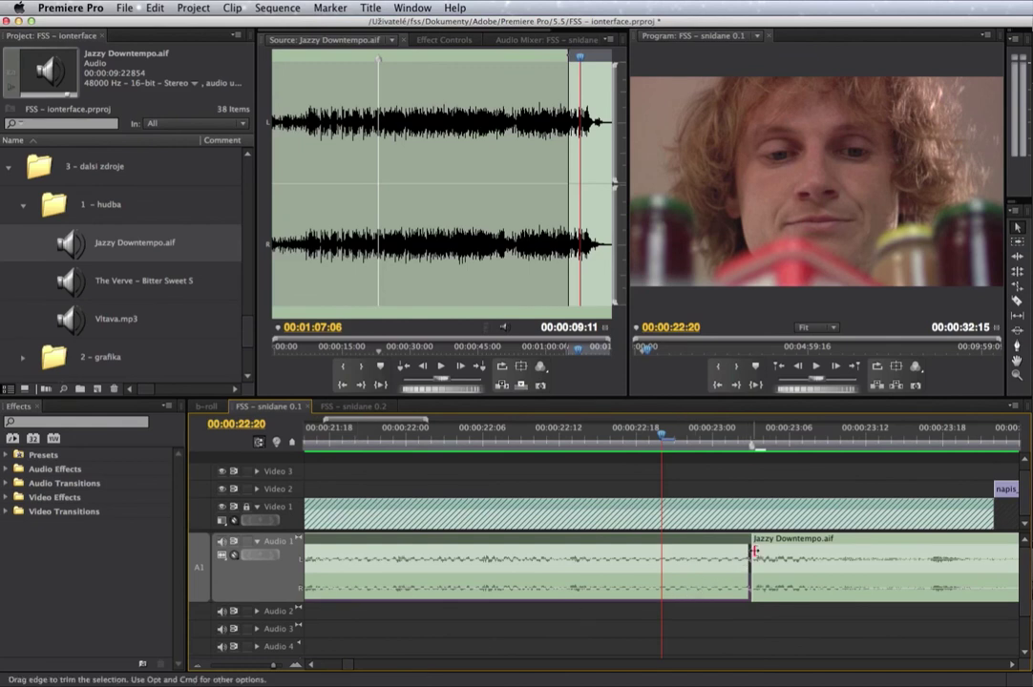
left_click_drag(749, 556, 739, 552)
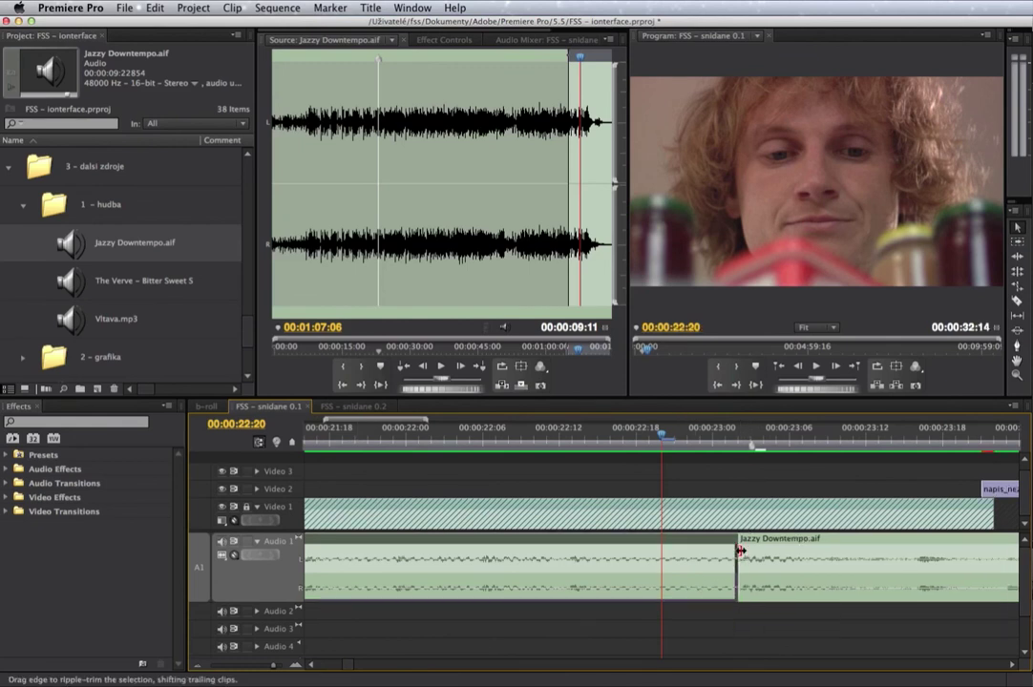
left_click(196, 667)
left_click(196, 667)
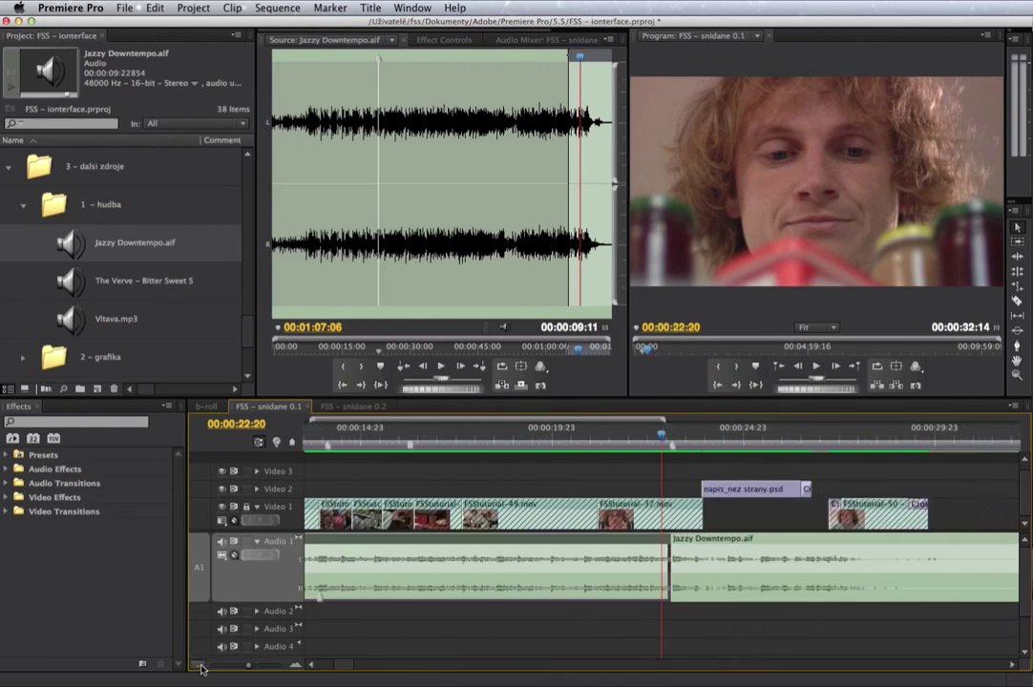
left_click(623, 441)
key("space")
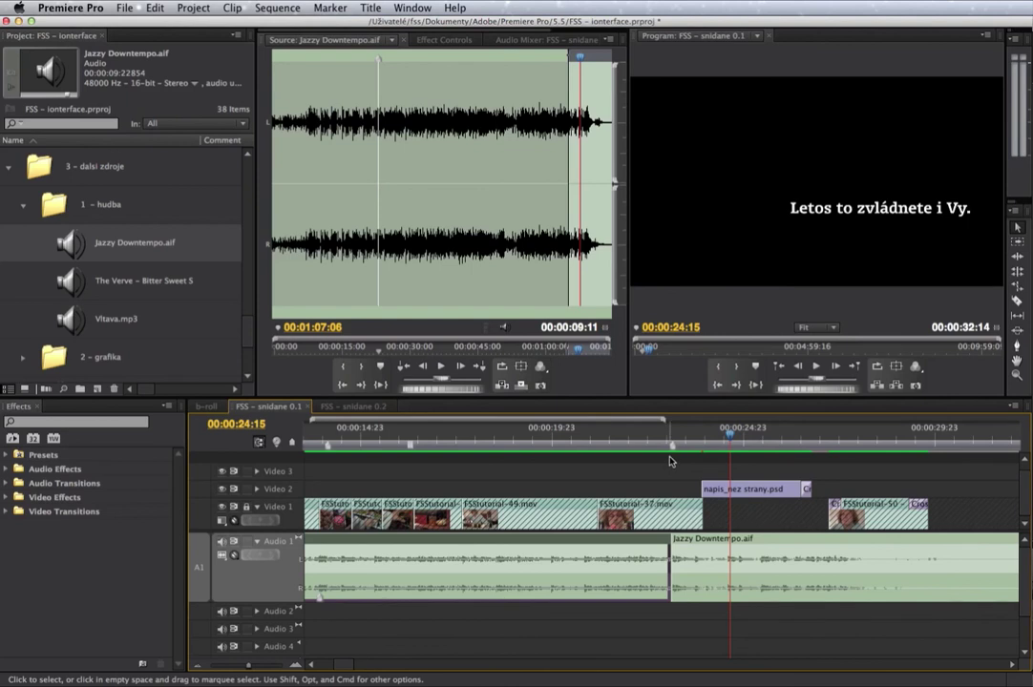
Add a Constant Power audio transition at the cut between the two Jazzy Downtempo.aif clips and play through it
left_click(671, 438)
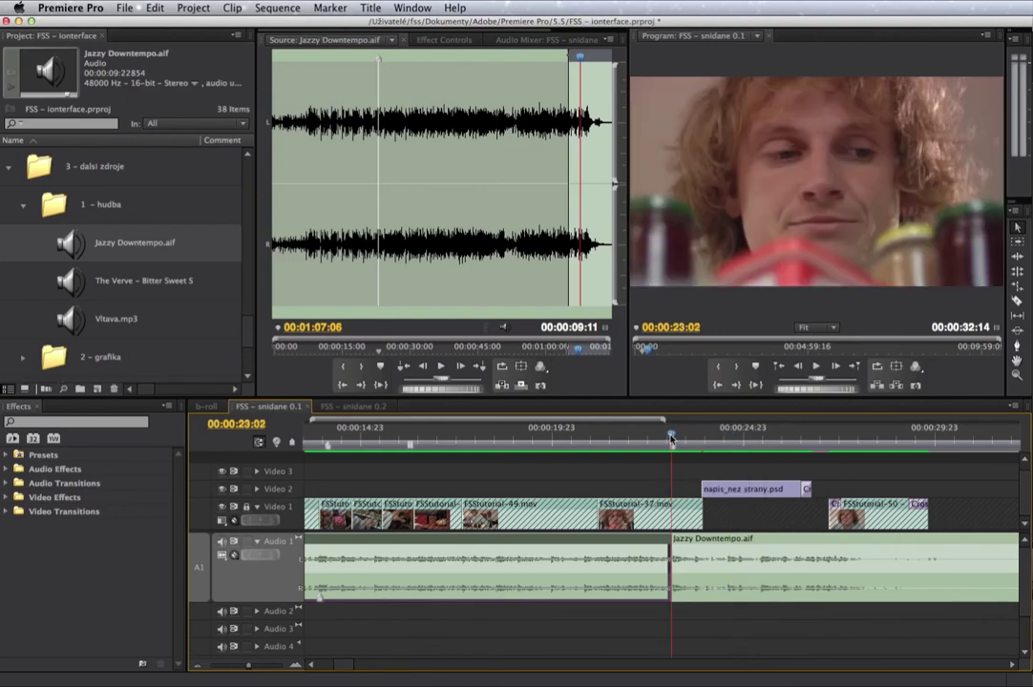
key("super+shift+d")
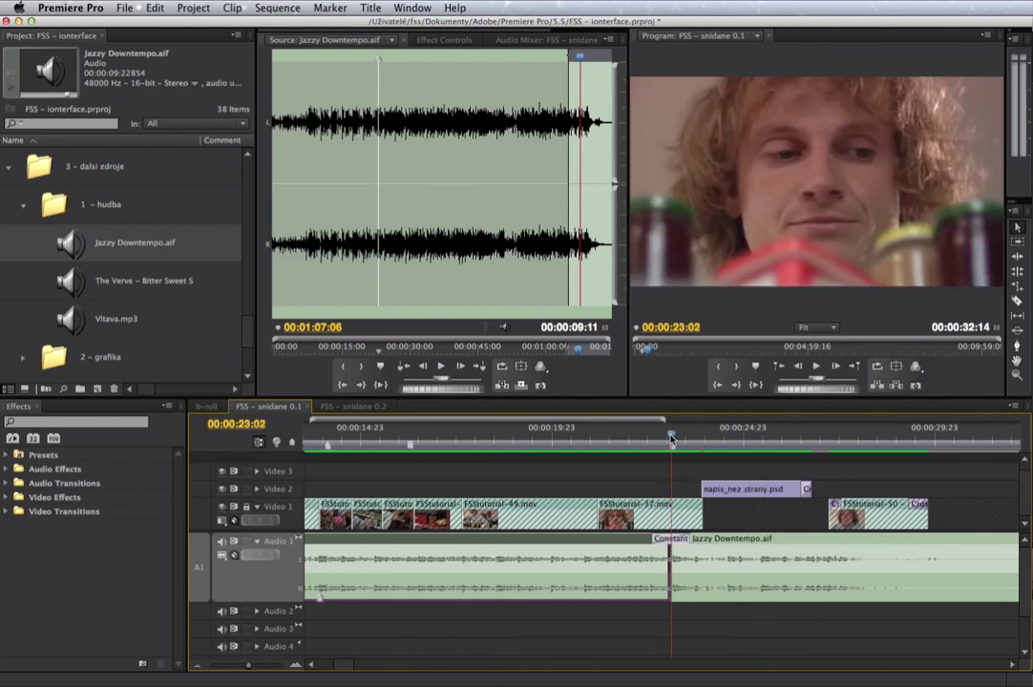
key("space")
left_click(458, 439)
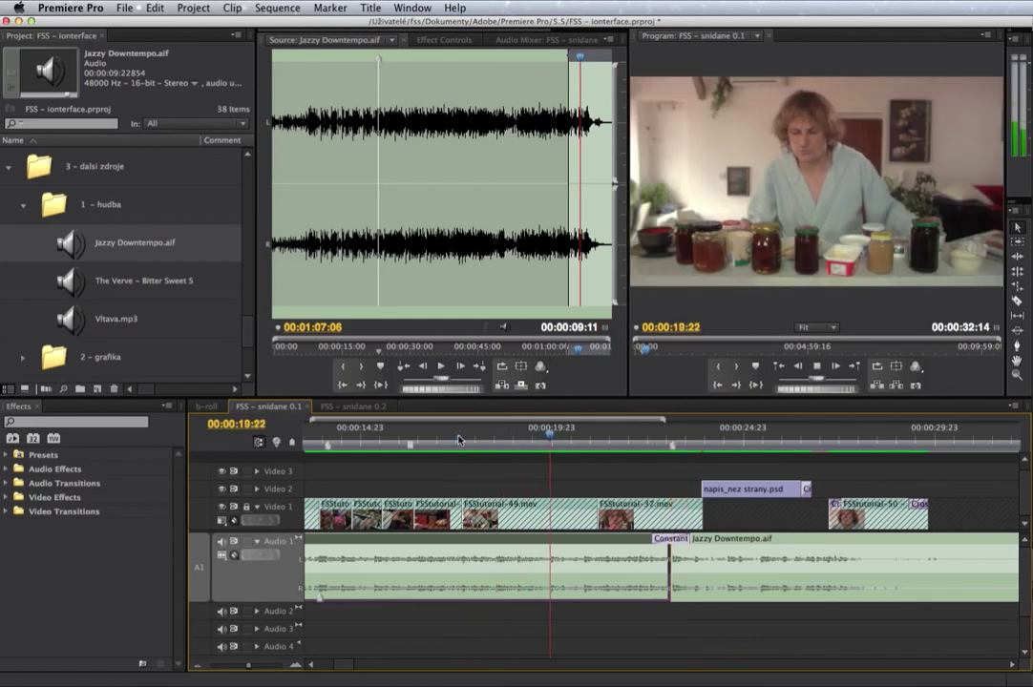
Play the sequence from about 00:00:13 and from just before the last shot ahead of the napis_nez title to check the music against the cuts
key("minus")
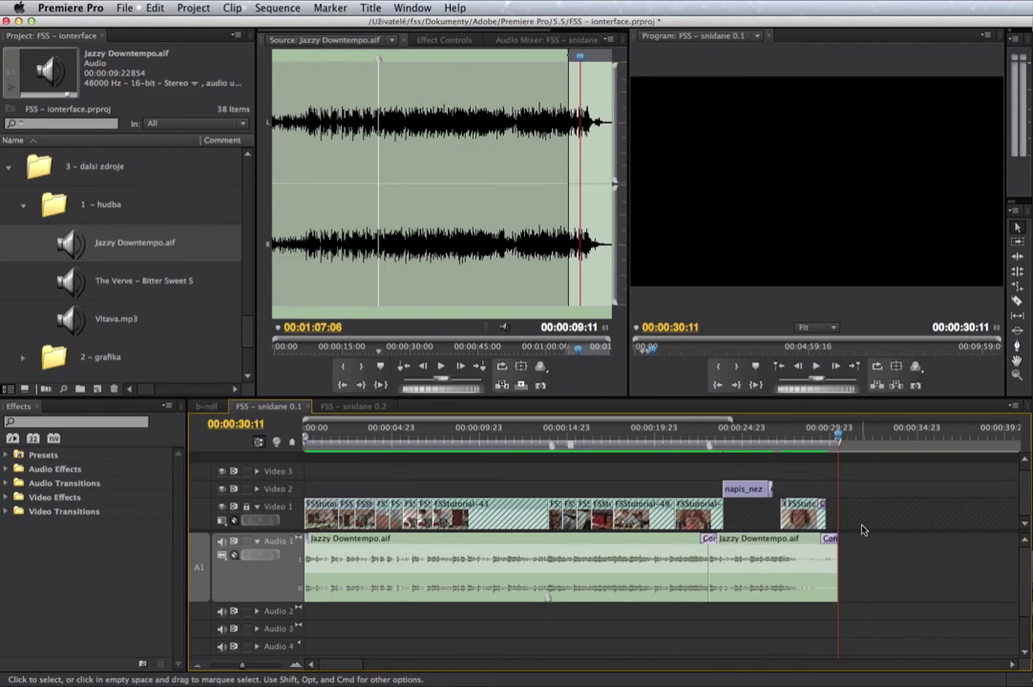
left_click(530, 441)
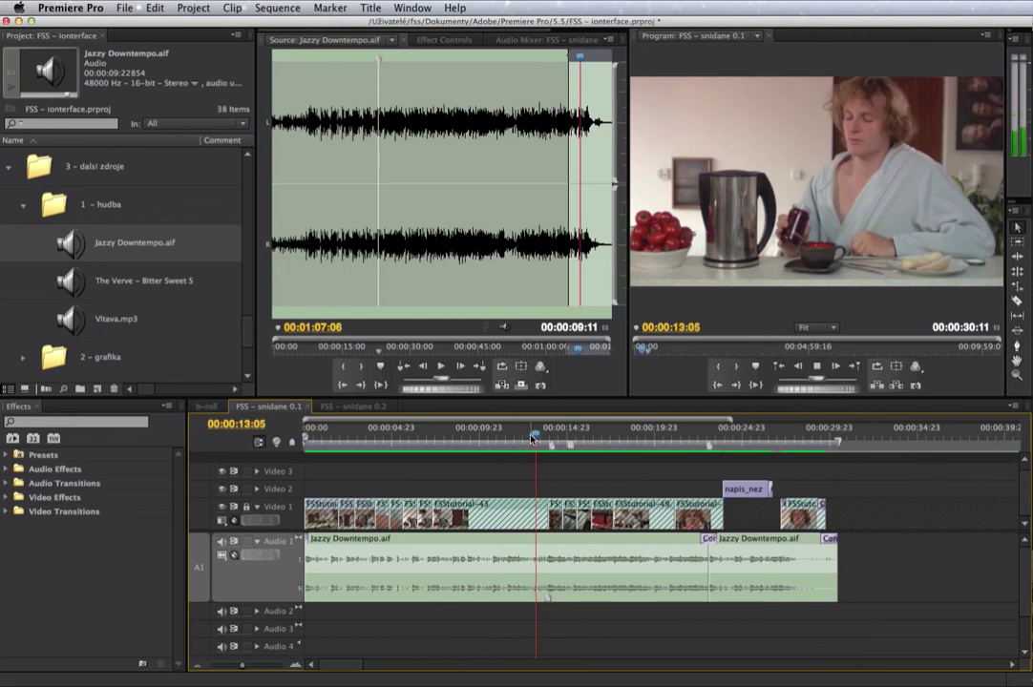
key("space")
left_click(533, 439)
key("space")
key("space")
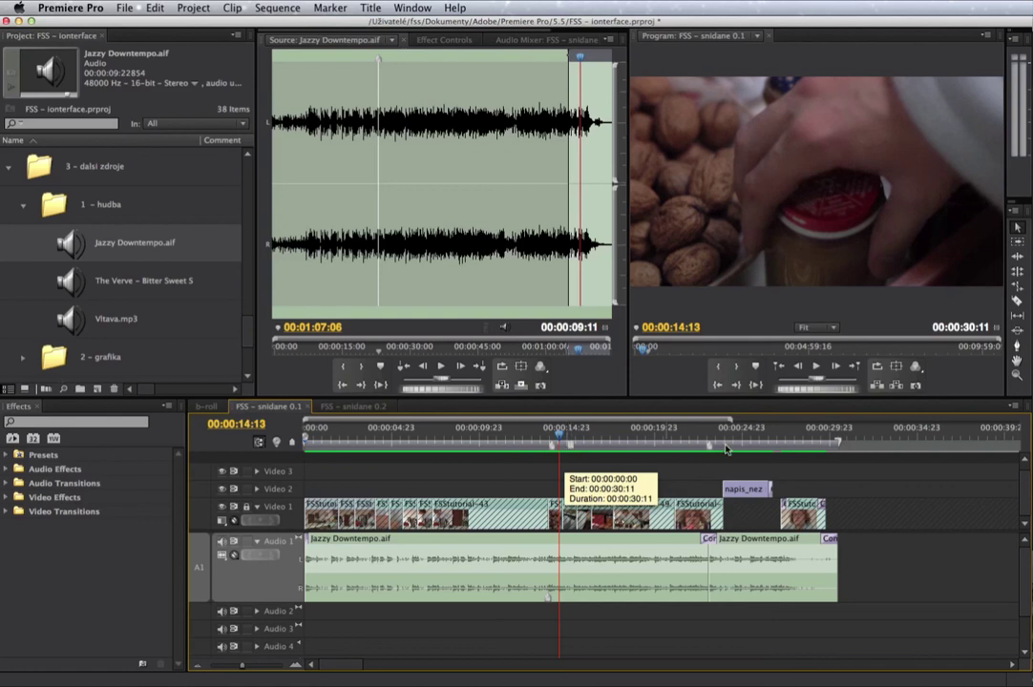
left_click(665, 443)
key("space")
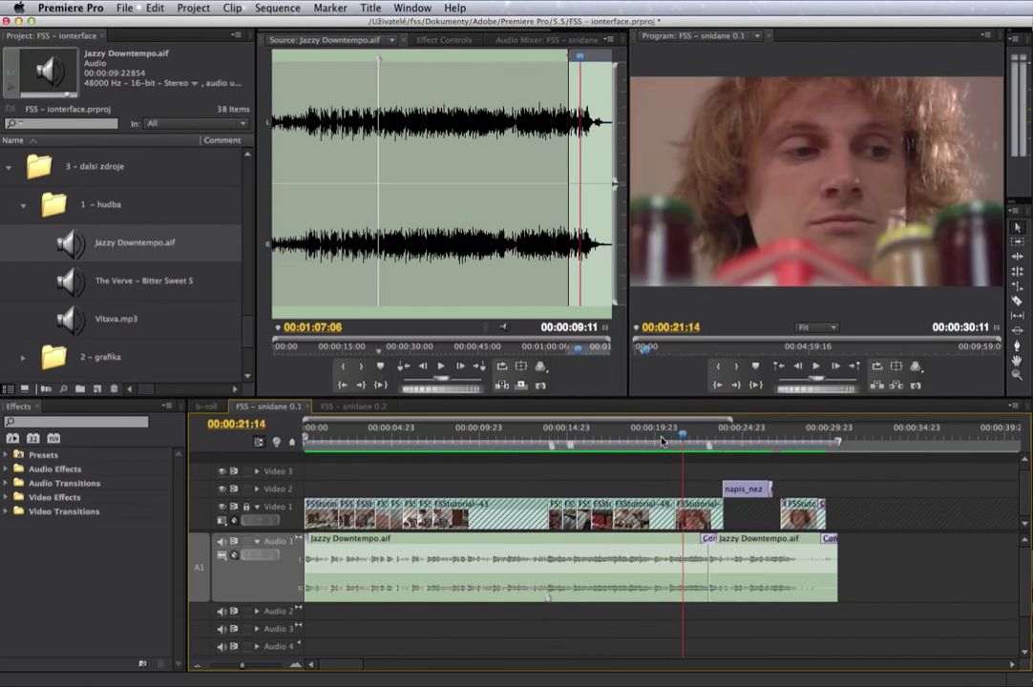
left_click(661, 441)
key("space")
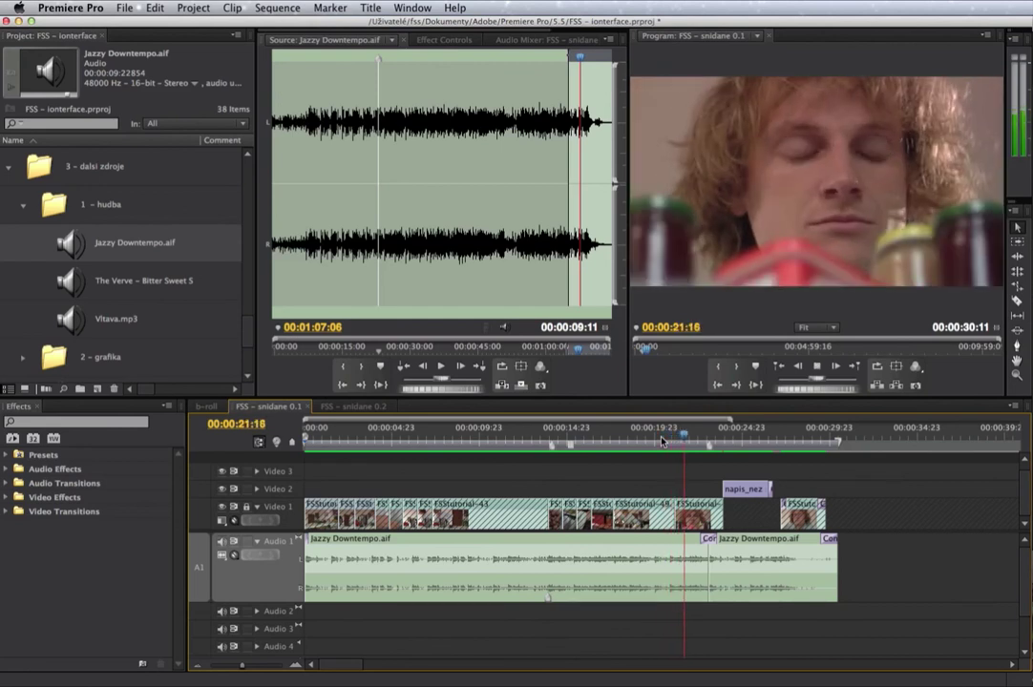